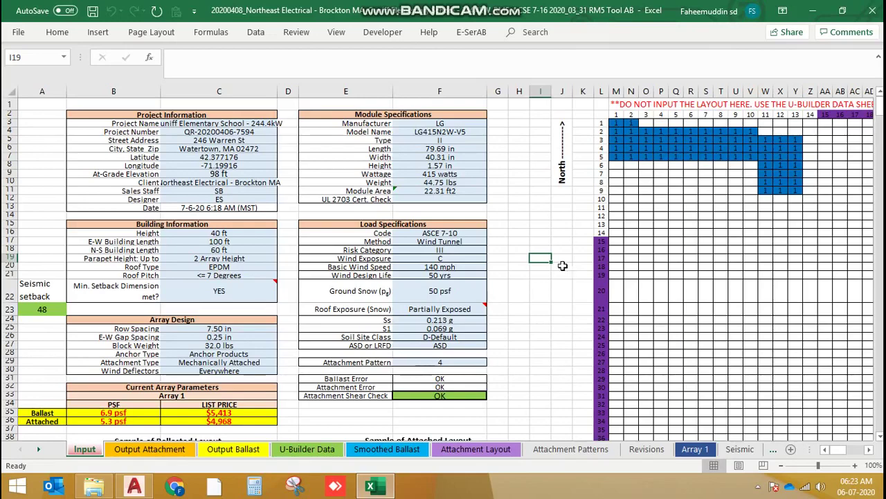
Step: Check the RM5 Tool workbook's arrays for manual overrides and dismiss the report
left_click(474, 32)
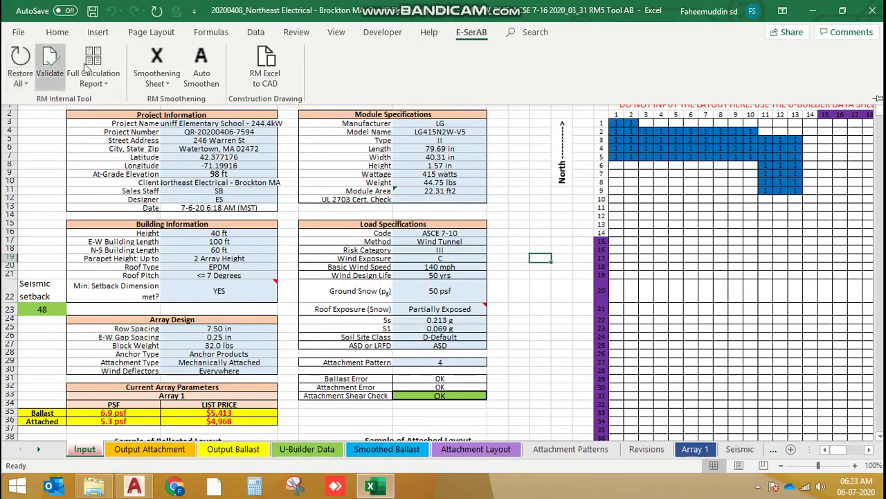
left_click(20, 57)
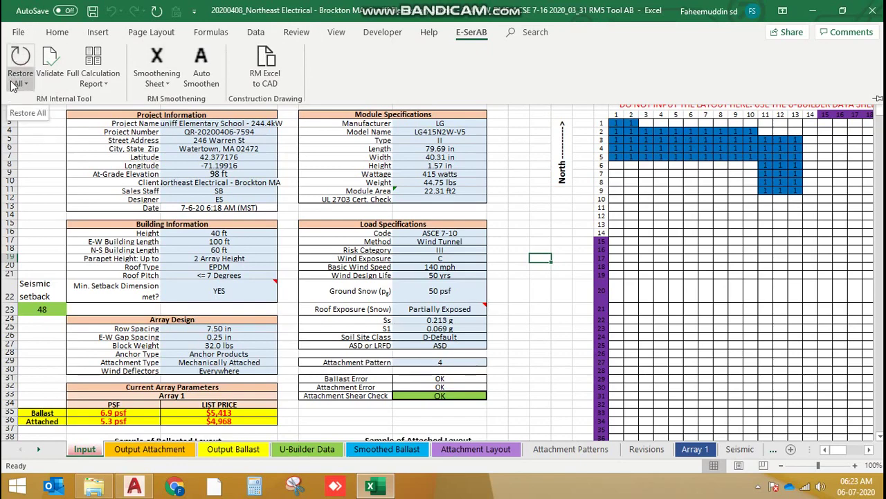
left_click(12, 83)
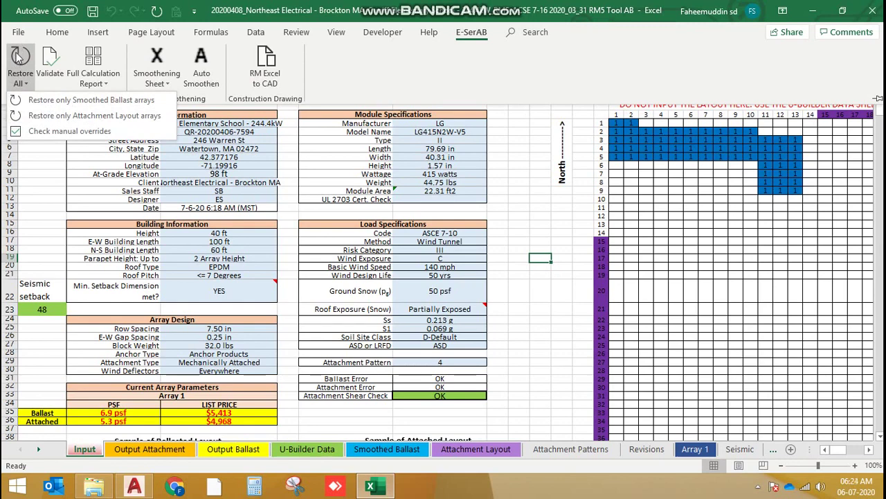
left_click(67, 131)
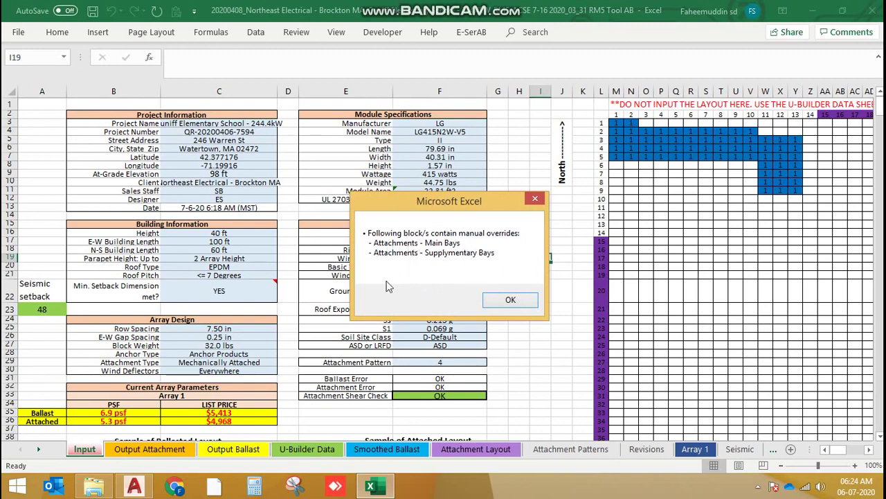
left_click(506, 300)
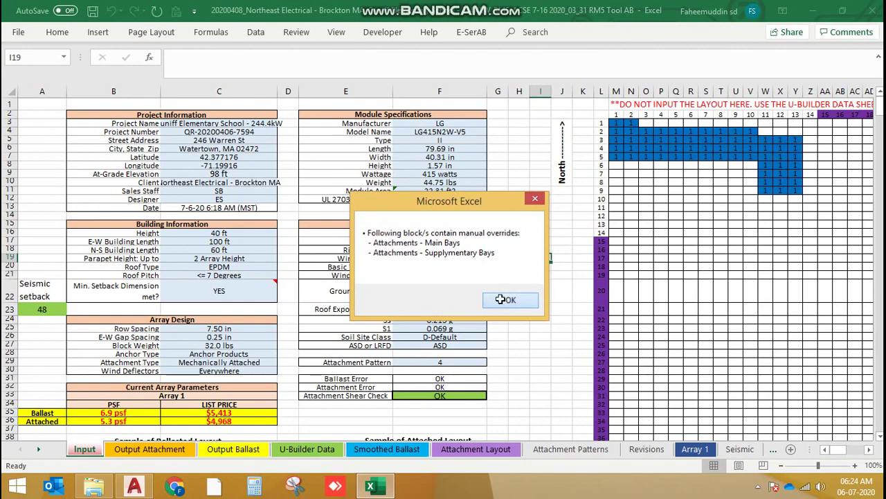
Step: Restore all arrays in the RM5 Tool workbook with Restore All
left_click(471, 32)
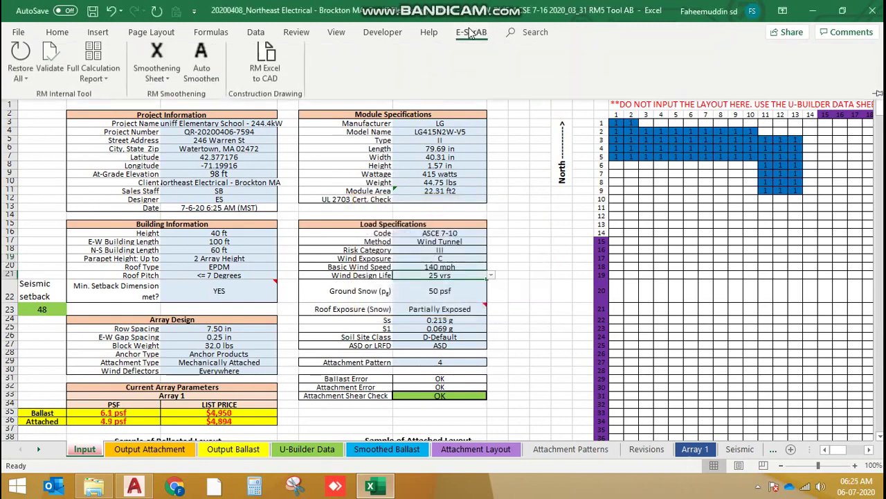
left_click(20, 57)
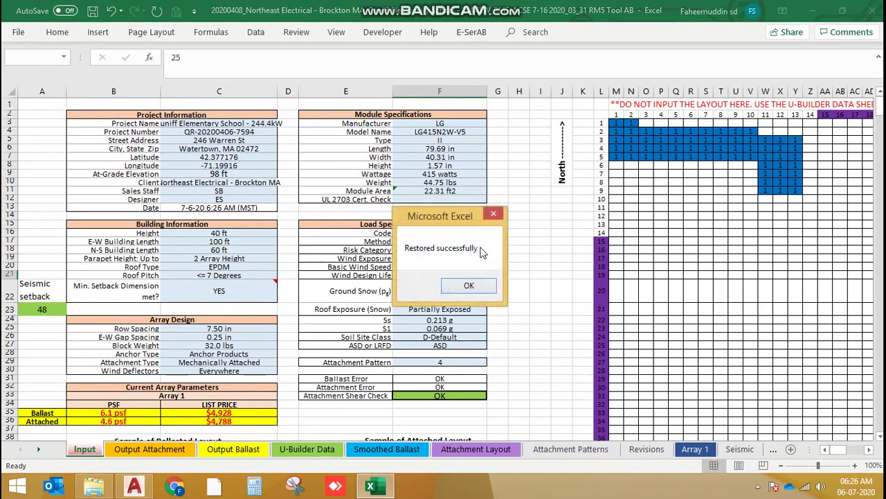
left_click(470, 286)
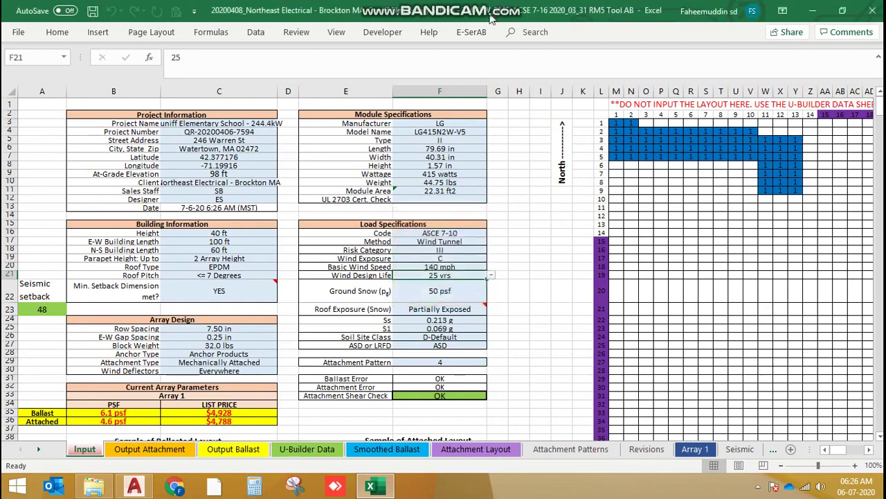
Step: Recheck the restored workbook for manual overrides and close the result message
left_click(478, 32)
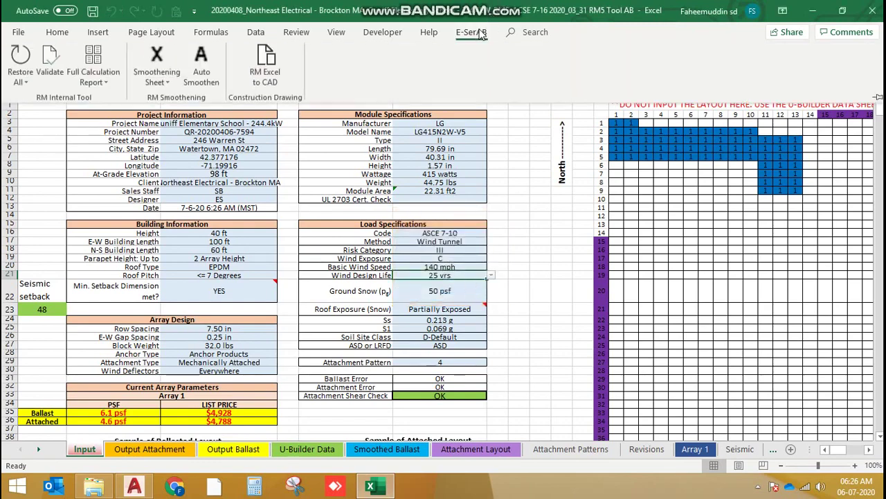
left_click(20, 81)
left_click(40, 132)
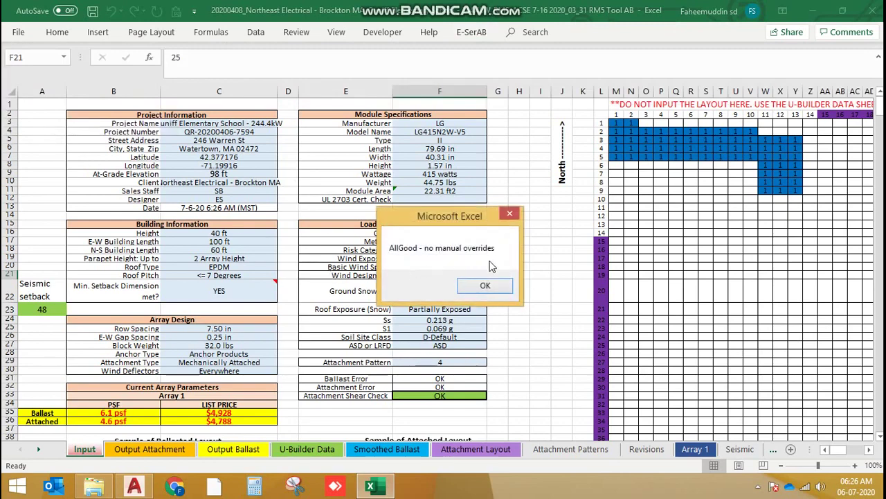
left_click(487, 283)
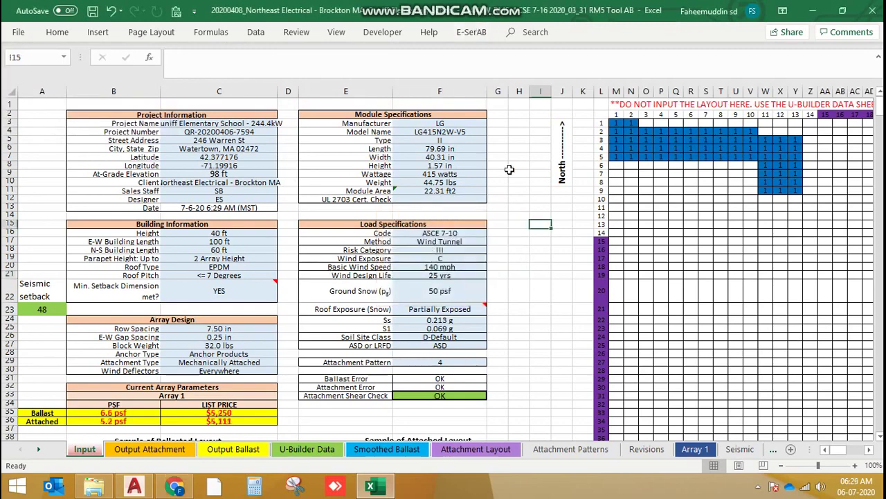
left_click(473, 32)
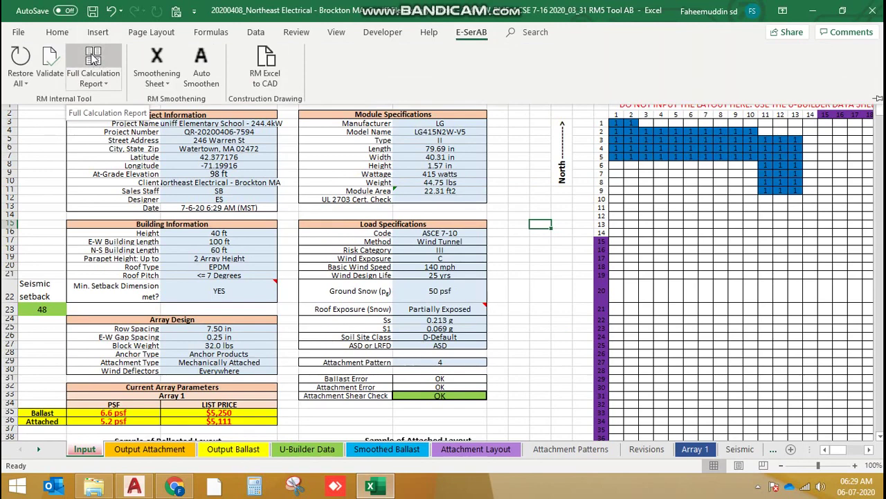
left_click(99, 82)
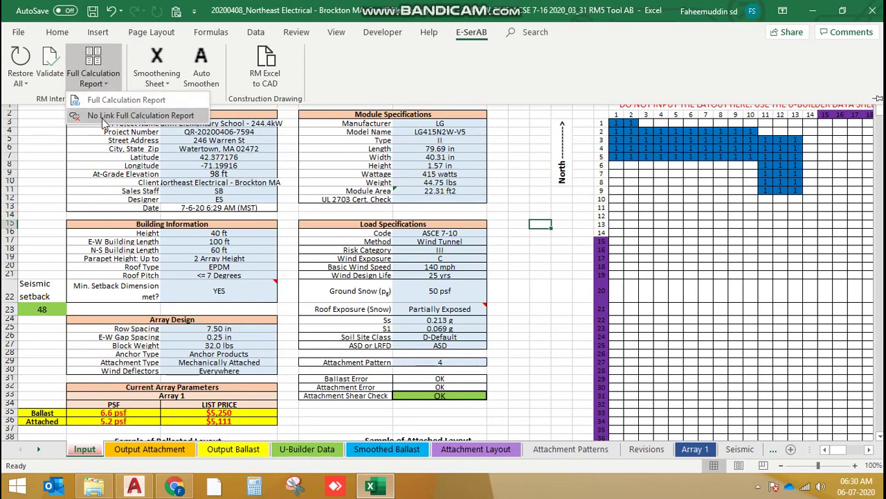
left_click(414, 95)
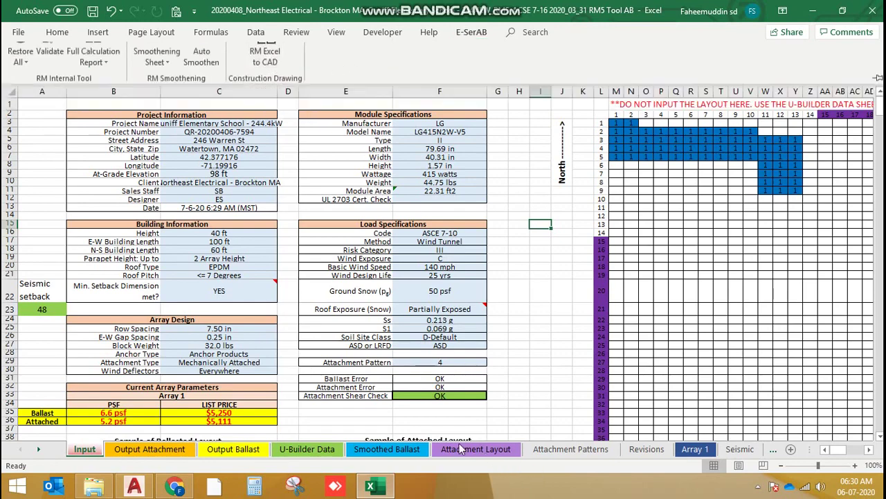
Step: Open the Attachment Layout sheet and switch to the Array 1 (2).dxf drawing in AutoCAD
left_click(461, 449)
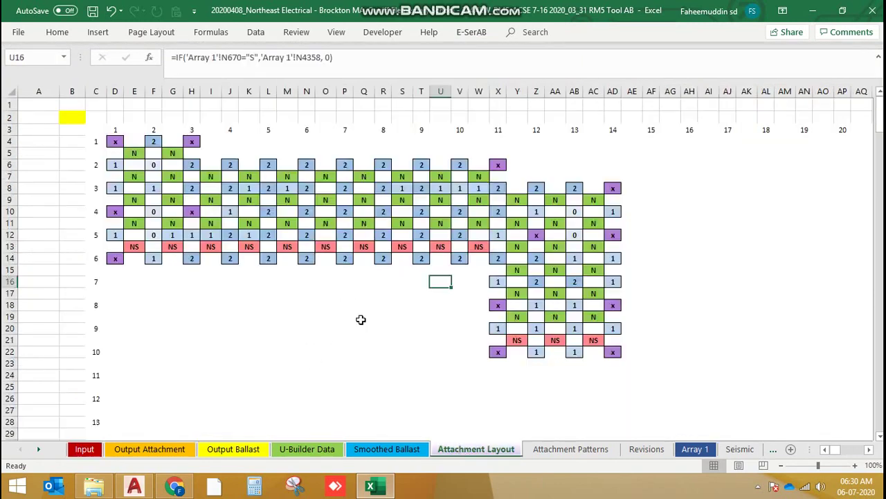
left_click(473, 34)
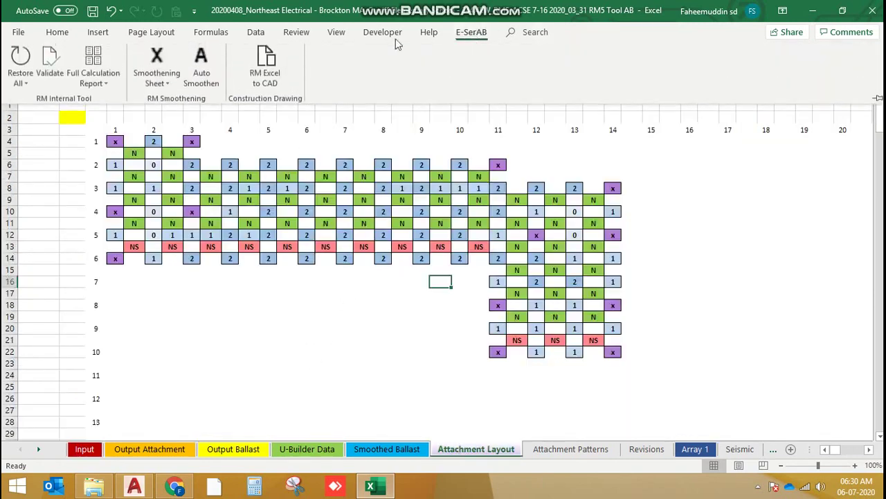
left_click(134, 487)
left_click(346, 384)
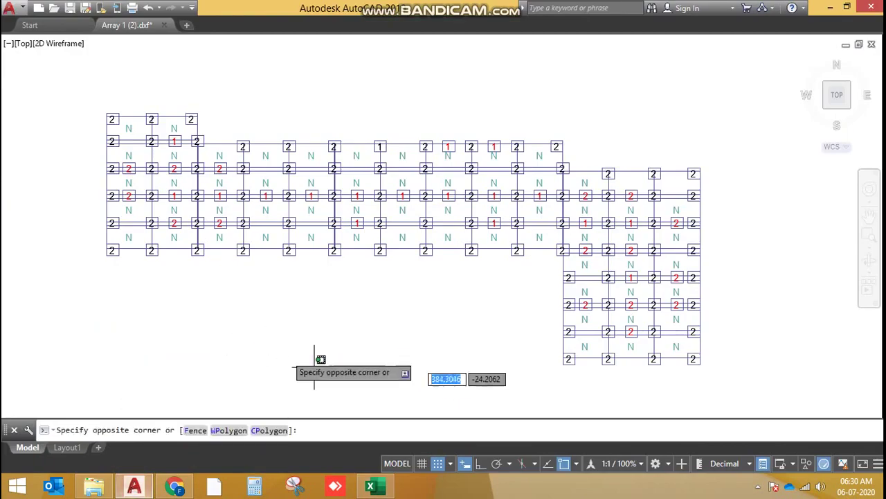
left_click(243, 339)
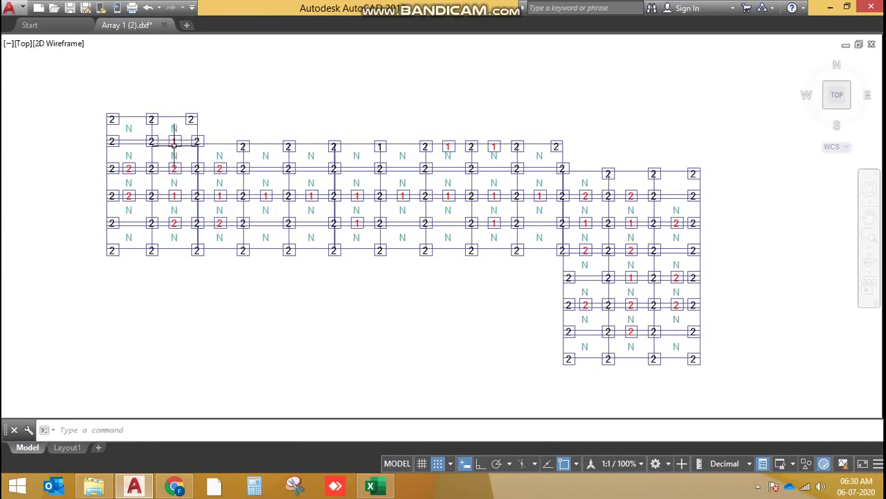
Step: Create a rectangular array of the red 1 RM_BAY block in the second row, with its base point at the adjacent module corner
left_click(174, 142)
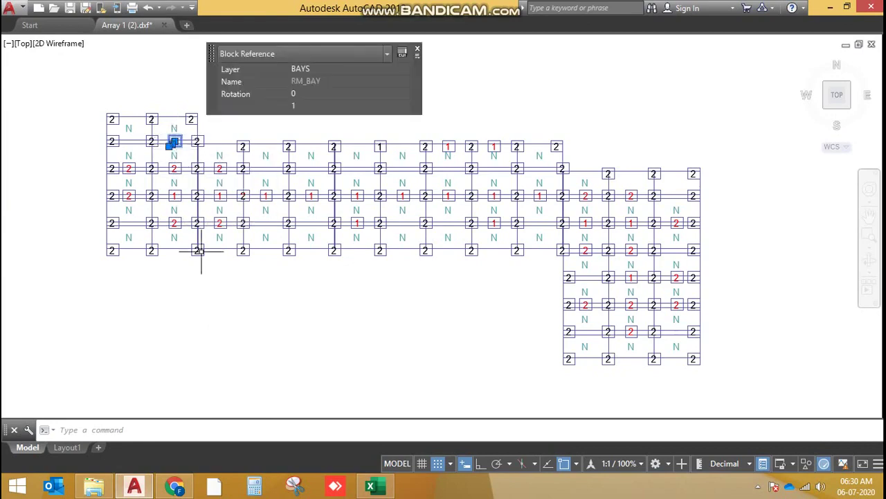
left_click(214, 342)
left_click(159, 323)
type("array")
key("Return")
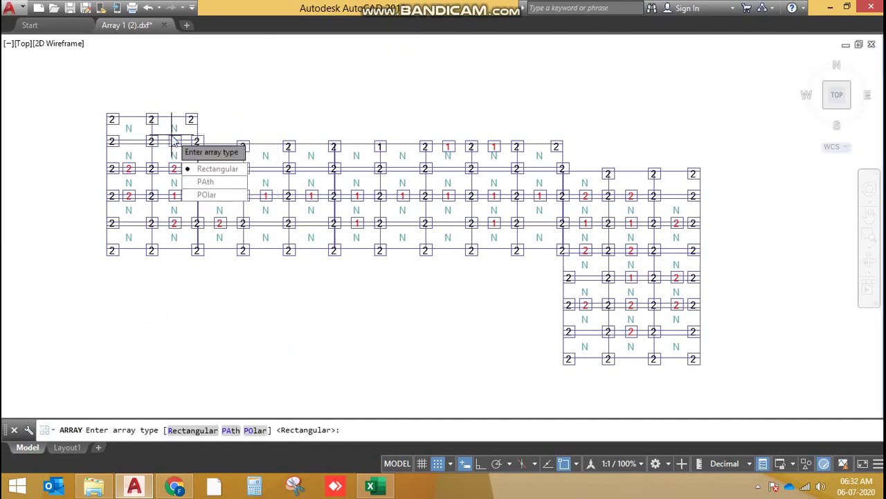
key("Return")
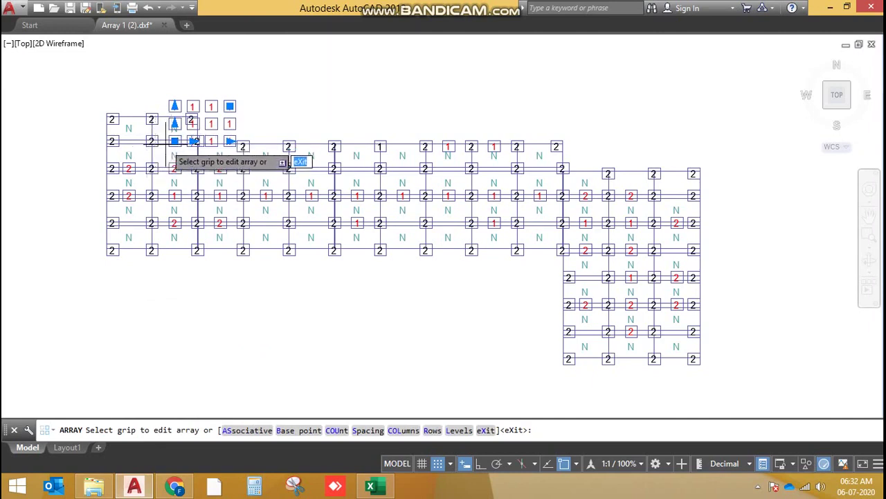
key("Return")
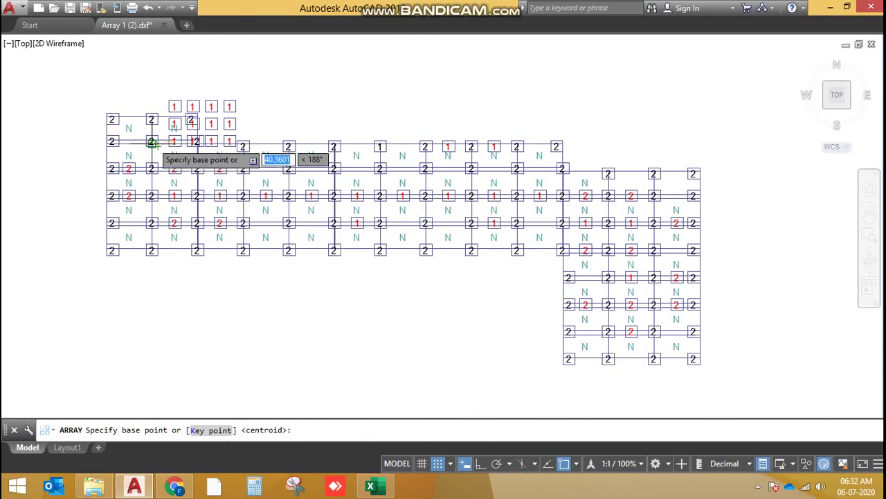
left_click(154, 143)
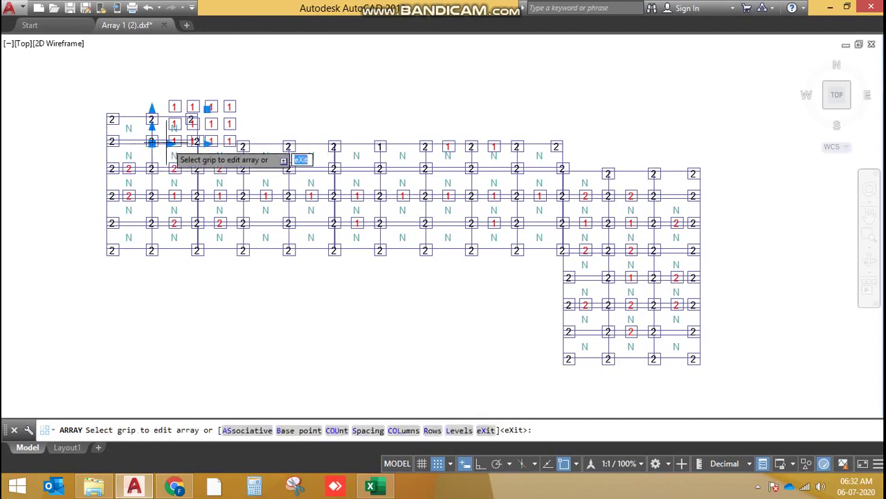
Step: Match the array to the module grid with 79.94 column spacing and -47.6566 row spacing, snapping to neighbouring module corners
left_click(170, 142)
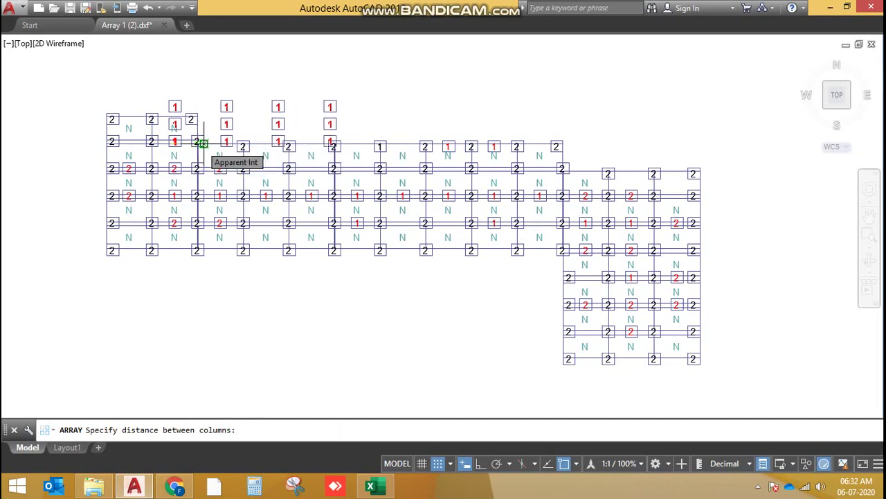
left_click(198, 142)
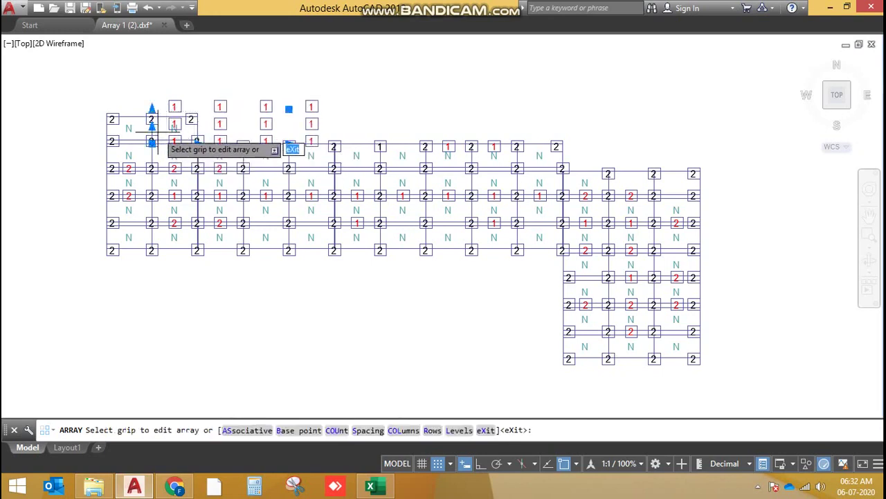
left_click(152, 126)
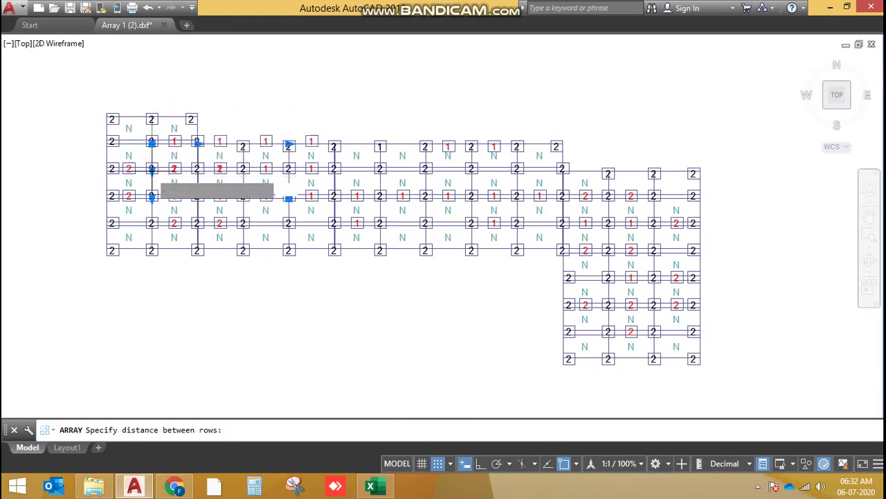
left_click(151, 170)
Step: Move the array's base to the layout's top-left module corner and extend it to 13 columns and 10 rows
left_click(152, 142)
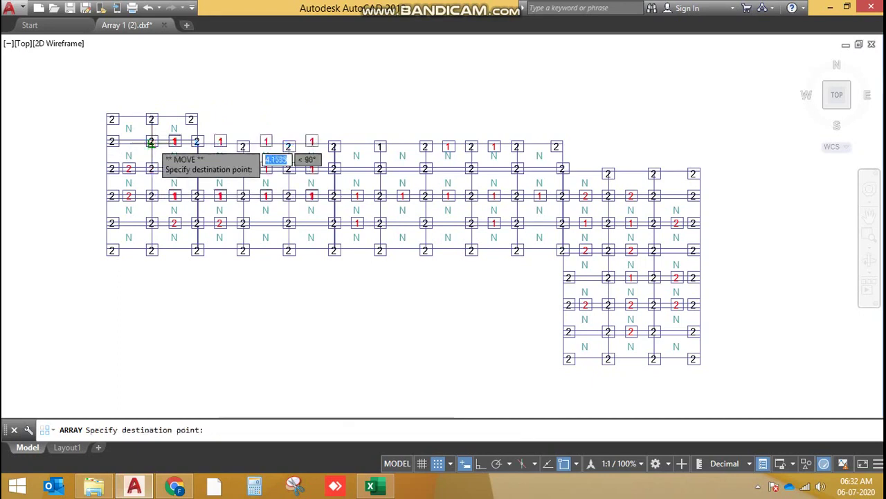
left_click(106, 116)
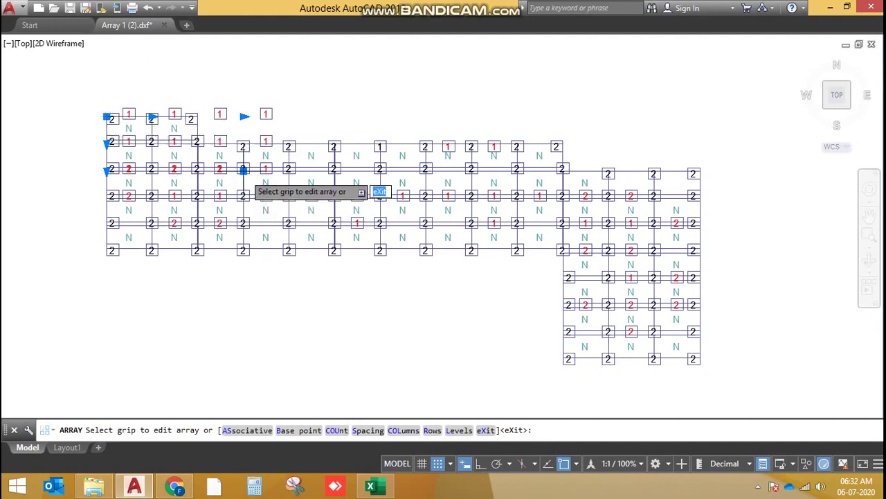
left_click(243, 169)
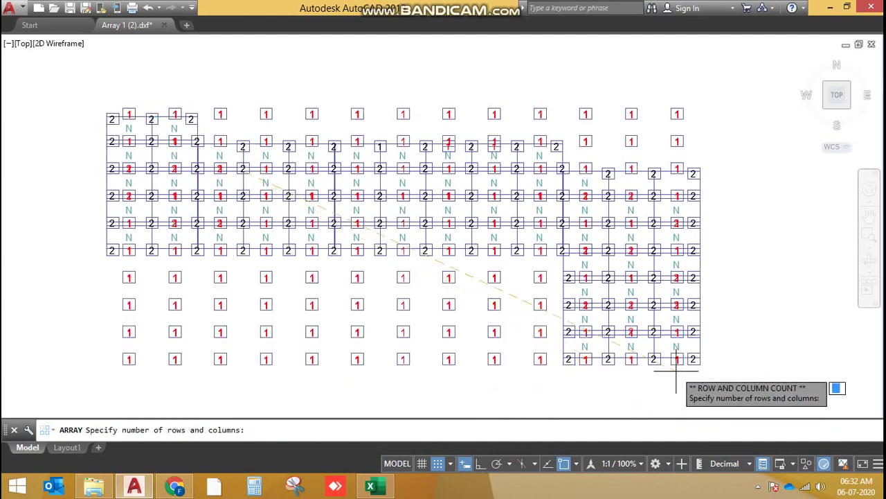
left_click(677, 370)
key("Escape")
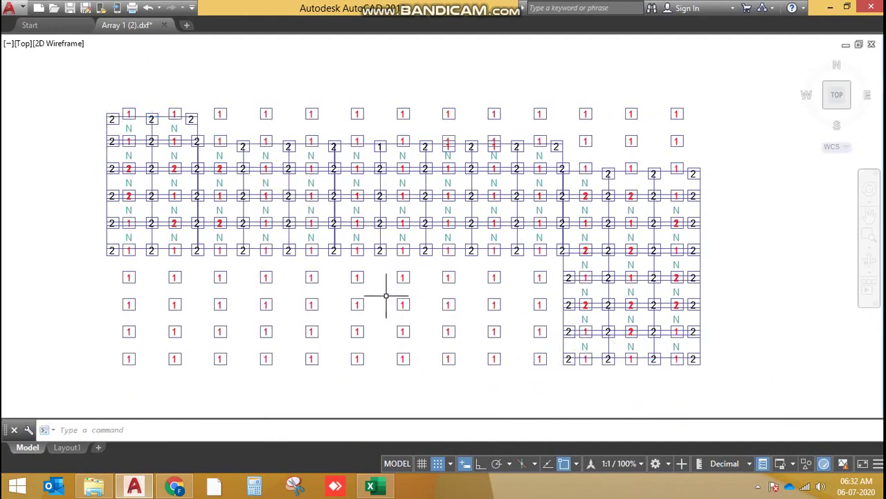
Step: Explode the rectangular array into individual bay blocks
left_click(358, 300)
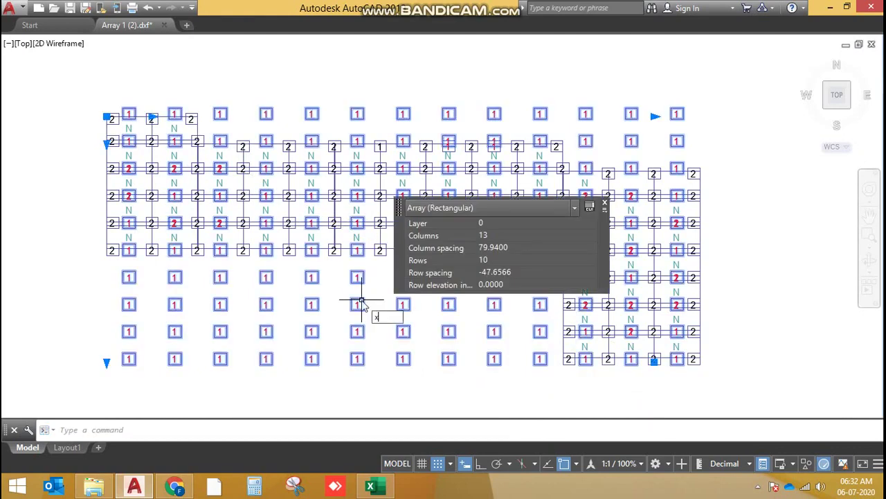
key("Escape")
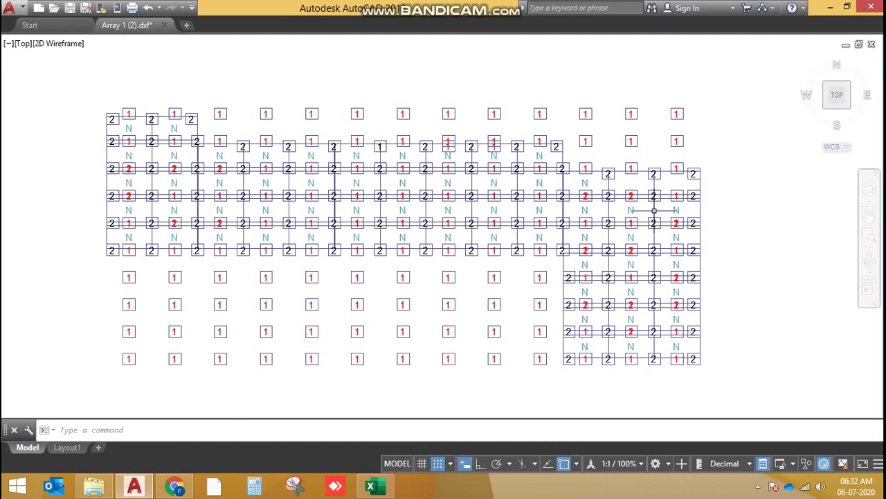
left_click(654, 210)
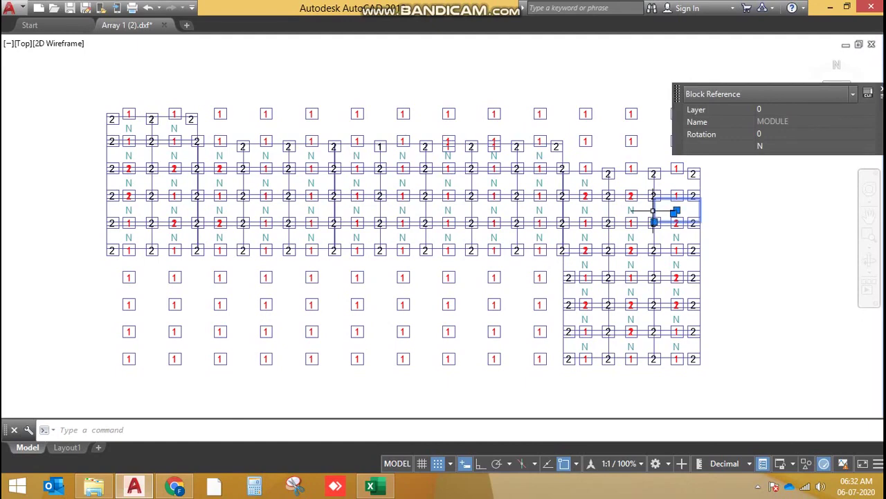
key("Escape")
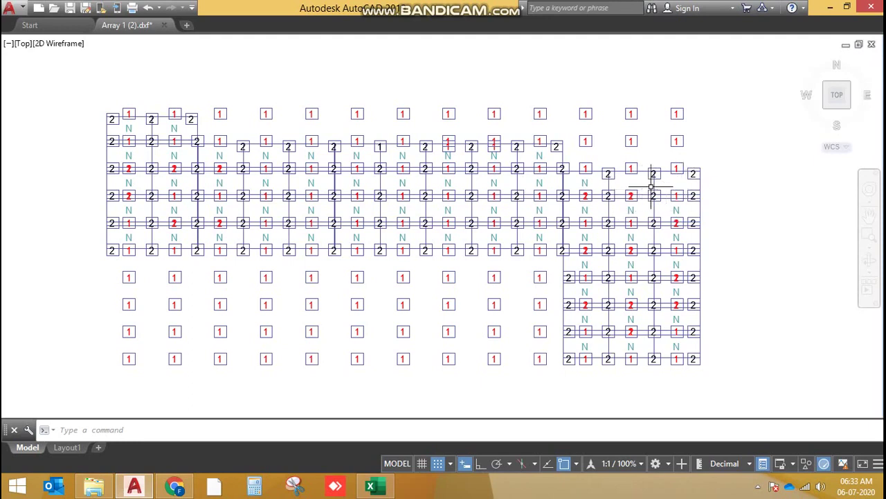
left_click_drag(660, 183, 646, 183)
key("Escape")
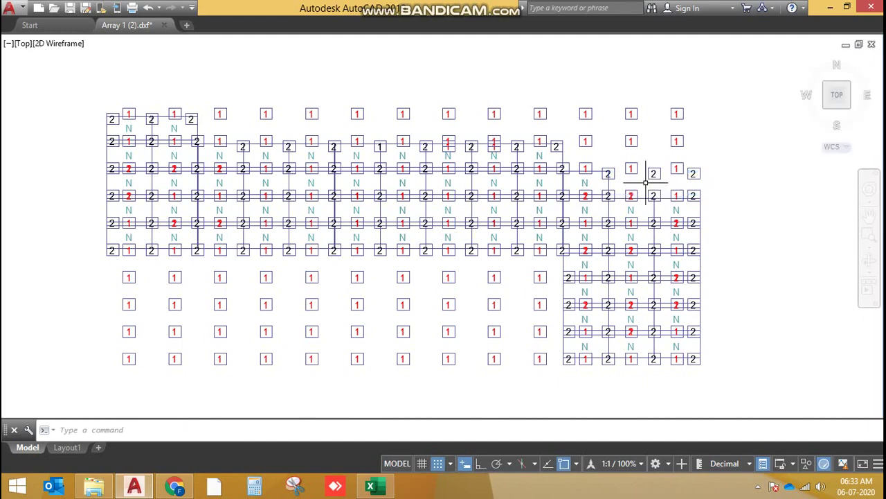
Step: Copy the two MODULE blocks of the last two columns up by 47.6566 at 90° into the empty row above
mouse_move(663, 206)
left_mouse_down()
mouse_move(656, 198)
mouse_move(655, 220)
mouse_move(648, 208)
left_mouse_up()
type("co")
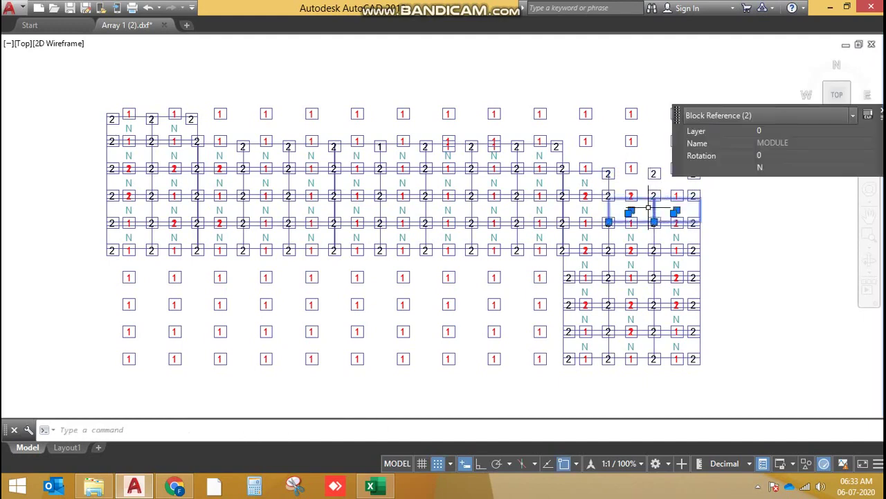
key("Return")
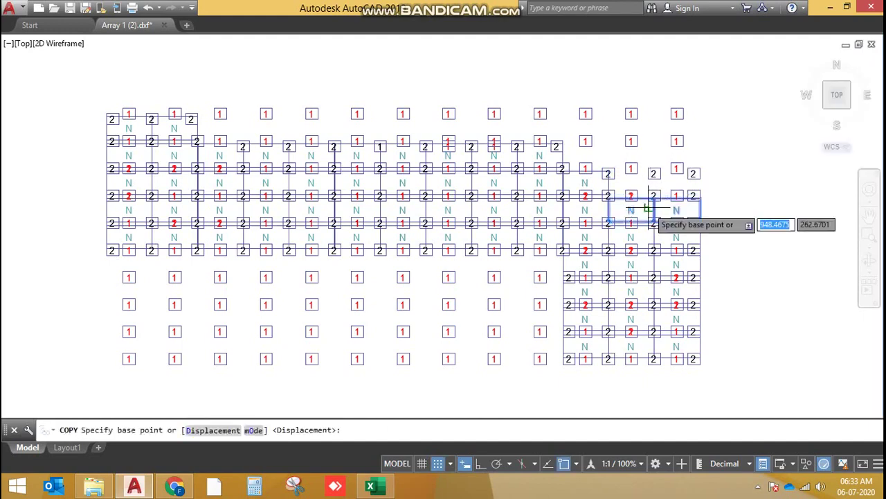
left_click(657, 267)
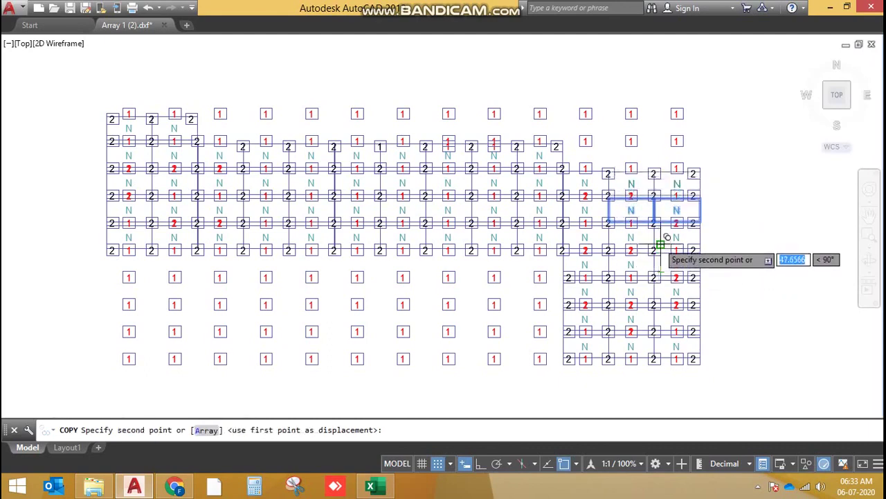
key("Escape")
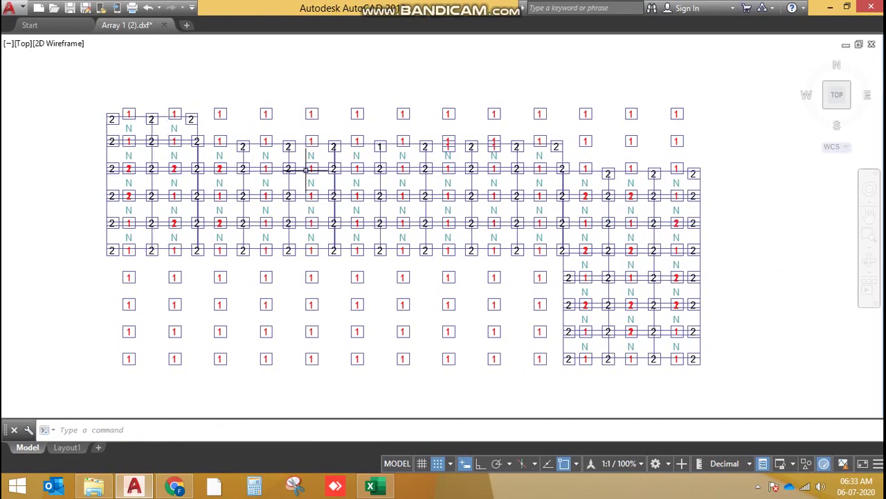
Step: Switch to the Attachment Layout sheet in Excel, comparing it with the AutoCAD module layout
left_click(762, 203)
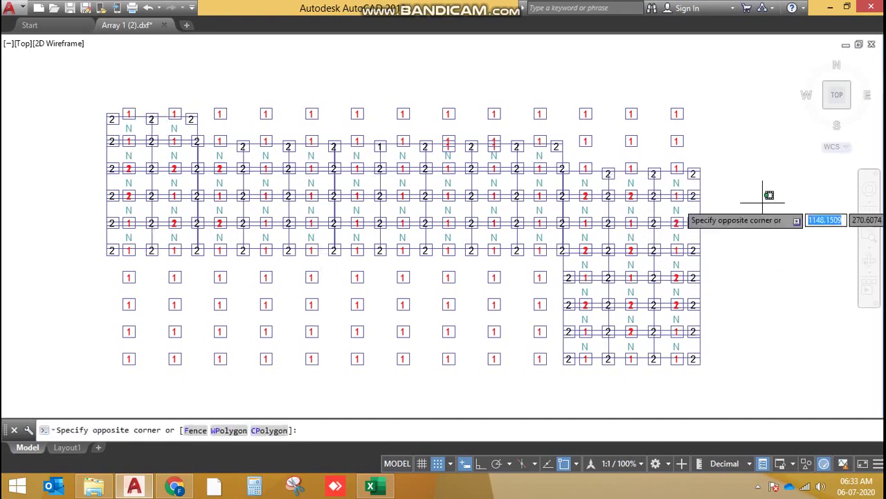
left_click(760, 240)
key("alt+Tab")
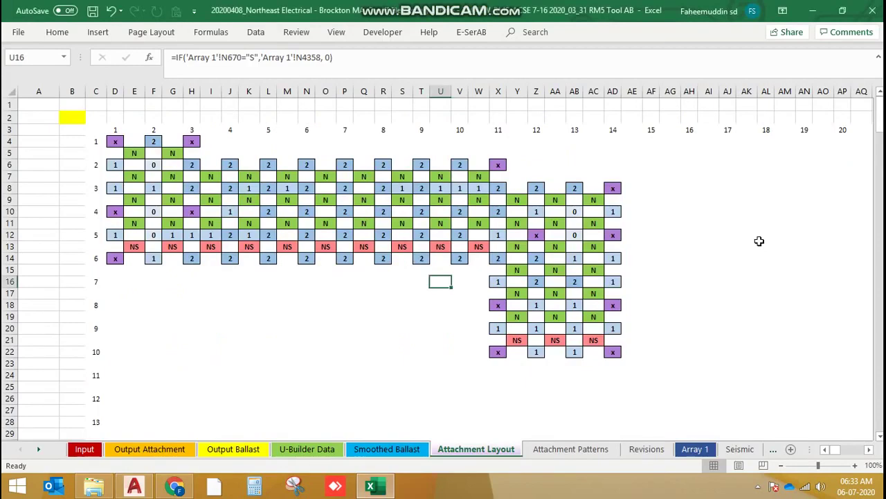
key("alt+Tab")
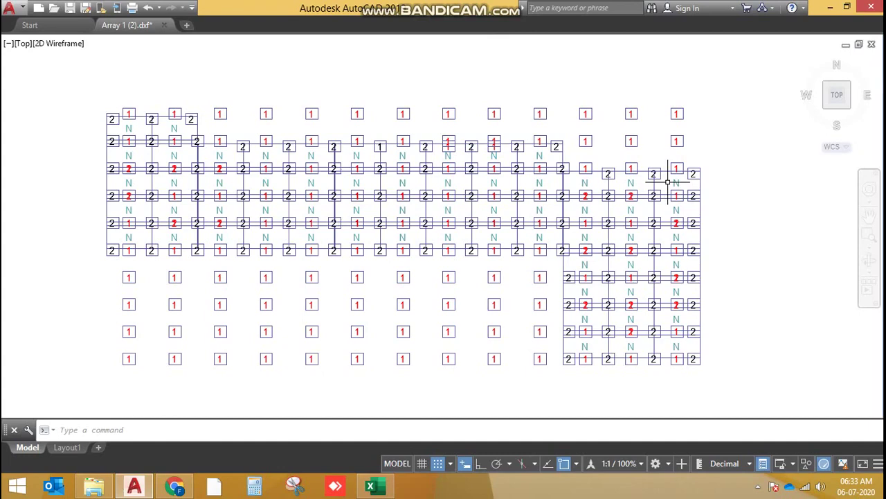
key("alt+Tab")
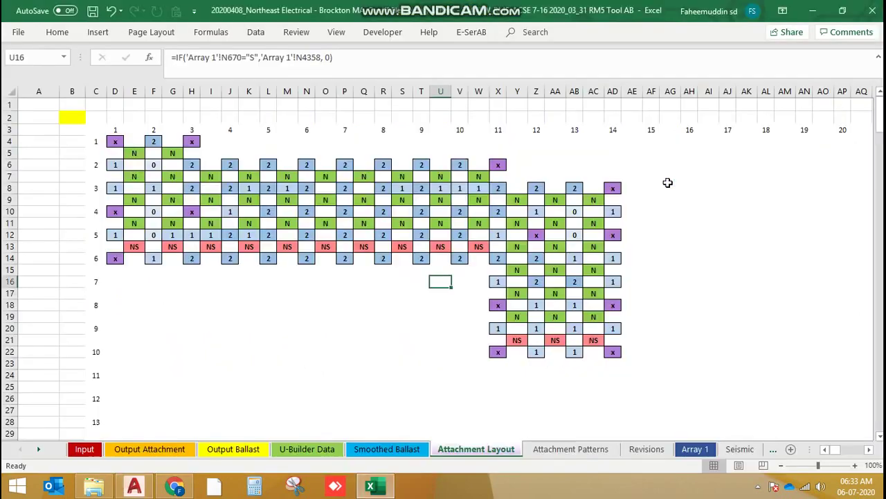
left_click(465, 32)
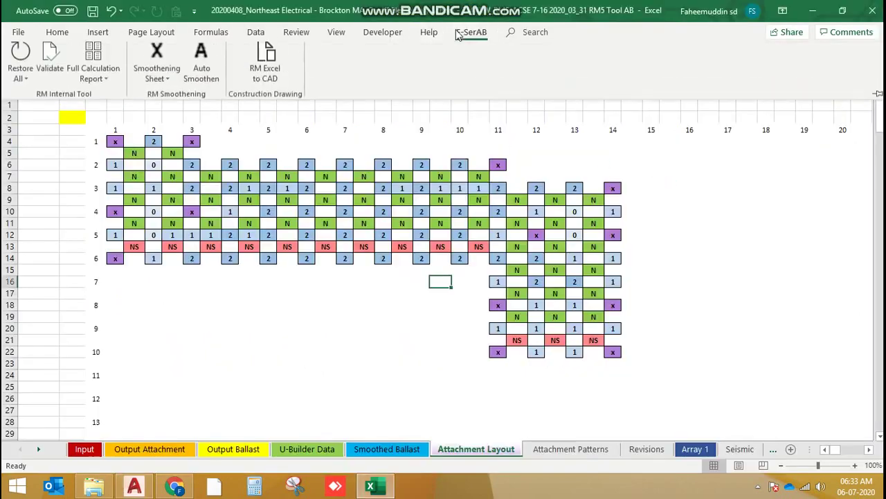
left_click(267, 67)
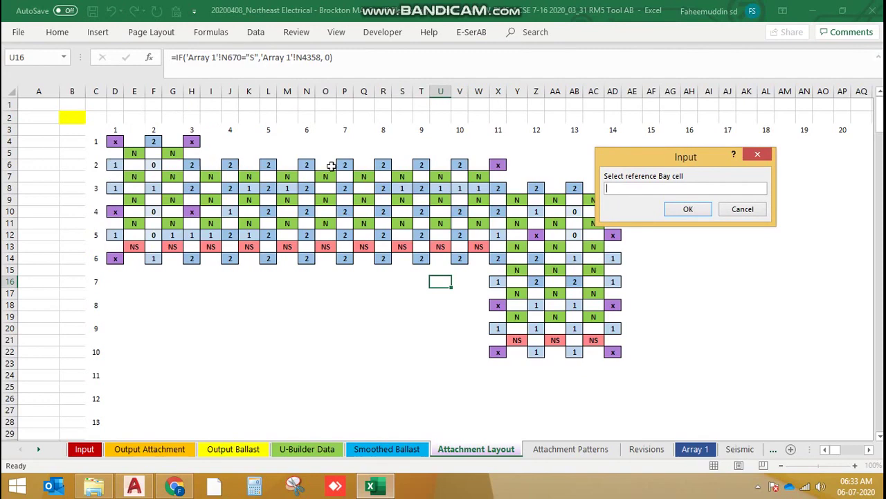
key("Escape")
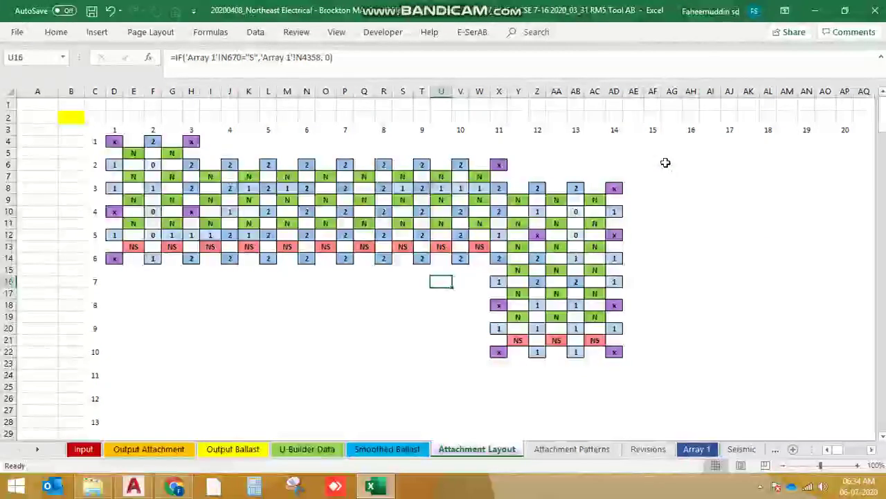
Step: Run RM Excel to CAD on the Attachment Layout sheet with cell F6 as the reference bay cell
left_click(467, 33)
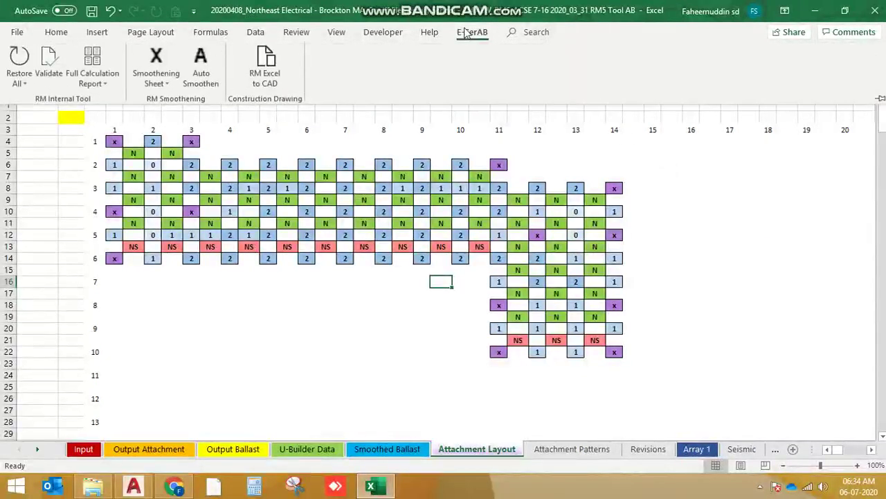
left_click(265, 74)
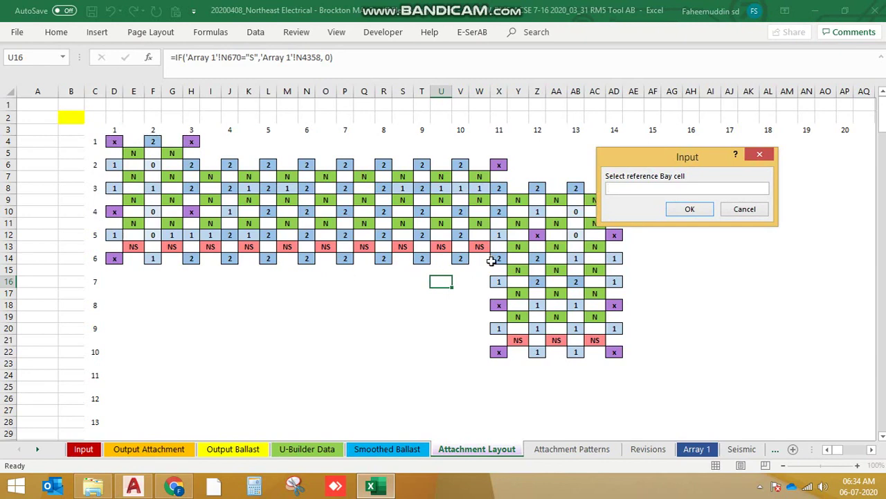
left_click(572, 342)
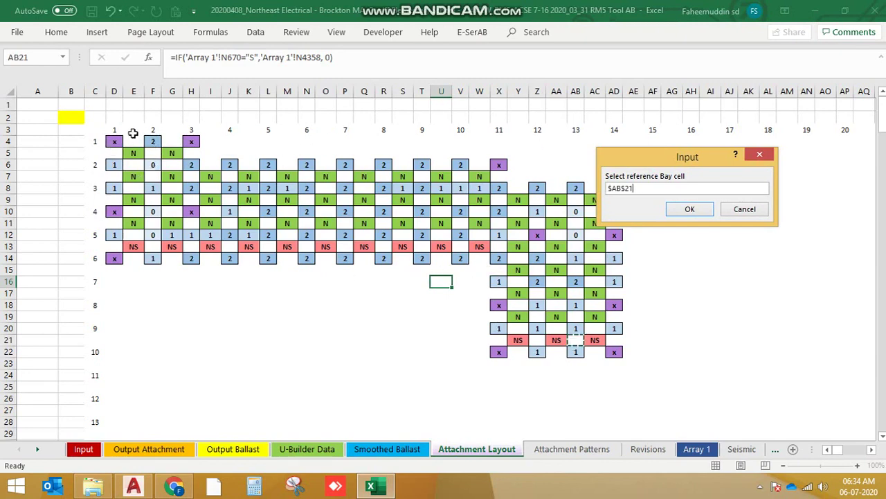
left_click(151, 166)
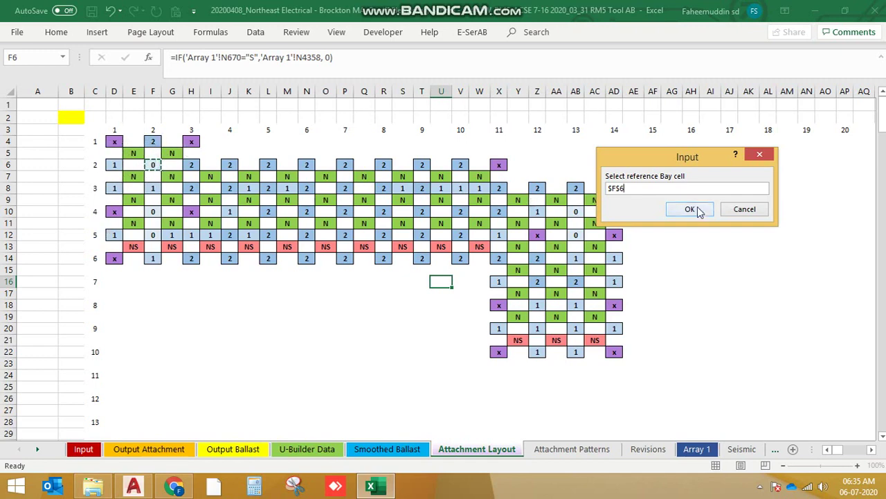
left_click(690, 210)
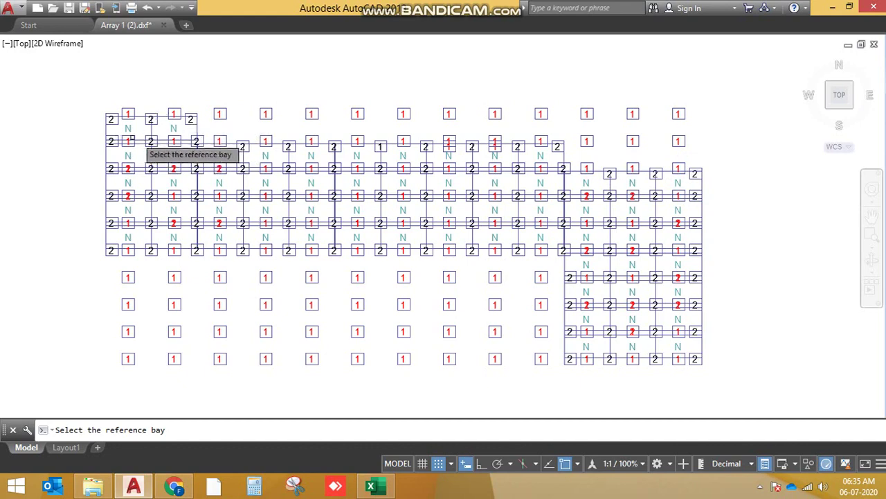
Step: Pick the bay block in the second row and second bay column as reference, and update all bay blocks in the layout
left_click(157, 136)
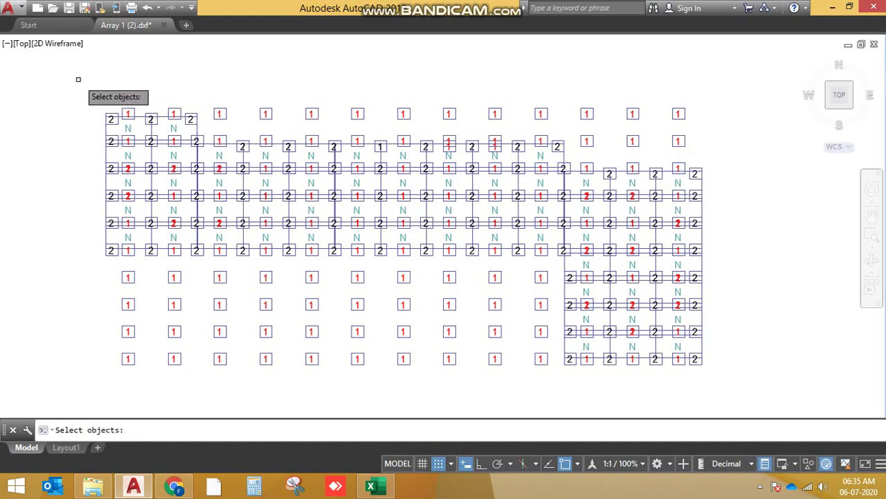
mouse_move(78, 79)
left_mouse_down()
mouse_move(300, 245)
mouse_move(653, 354)
mouse_move(663, 247)
mouse_move(622, 248)
mouse_move(695, 168)
left_mouse_up()
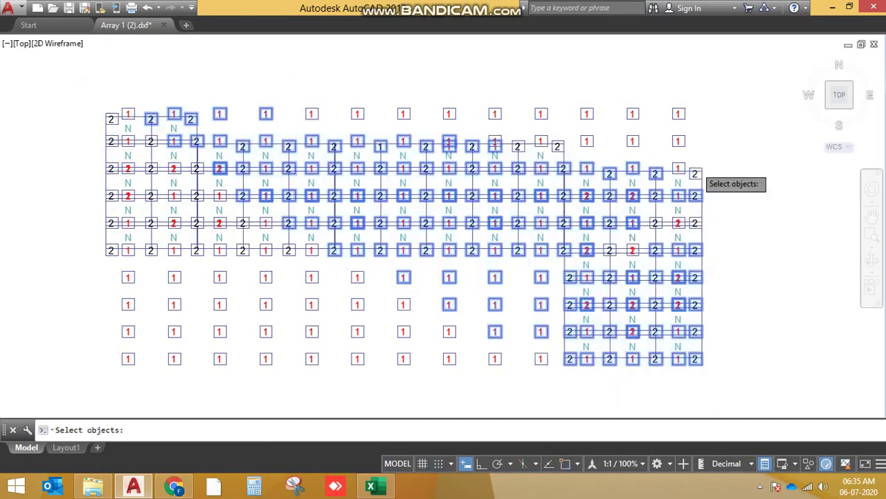
left_click(69, 85)
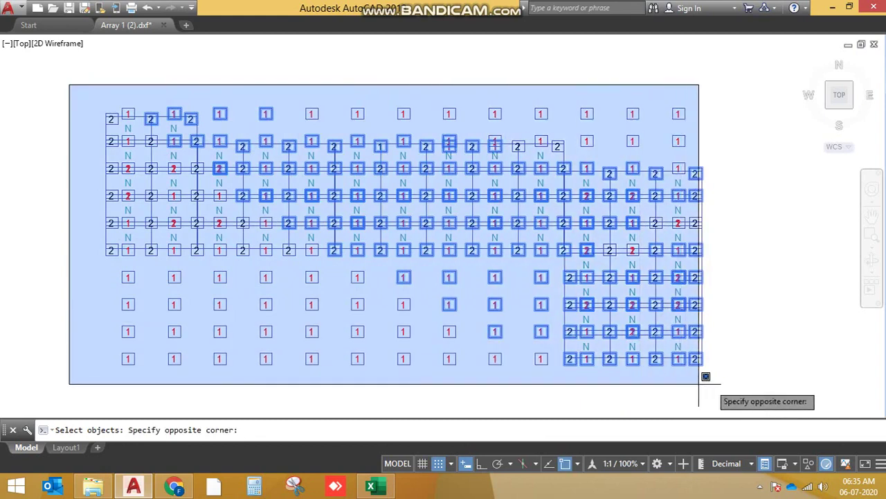
left_click(722, 380)
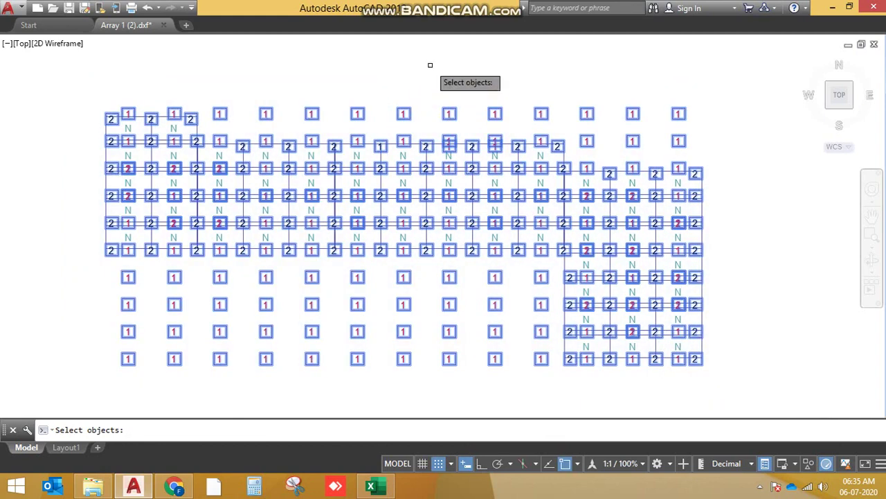
key("Return")
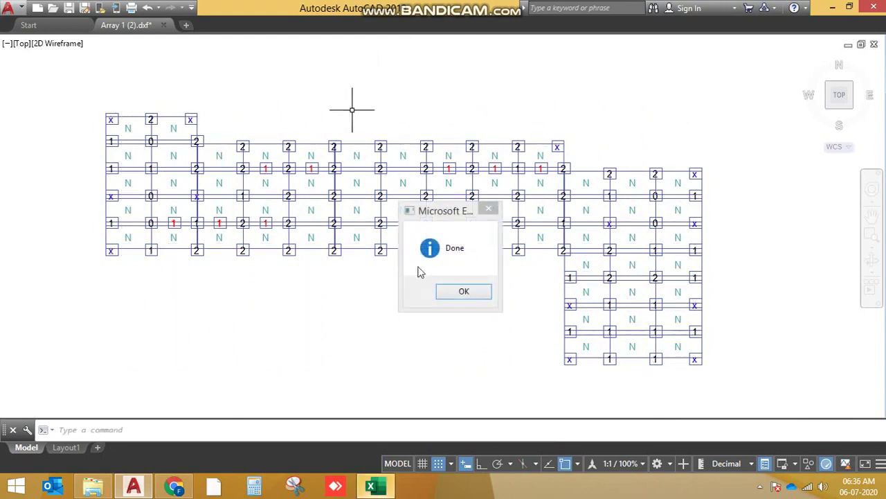
left_click(457, 290)
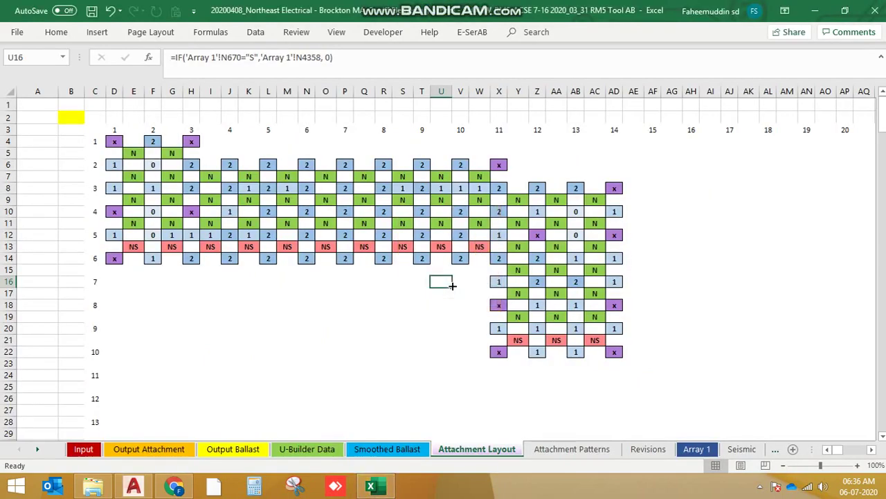
Step: Run RM Excel to CAD again with module cell E5 as the reference bay cell
left_click(474, 32)
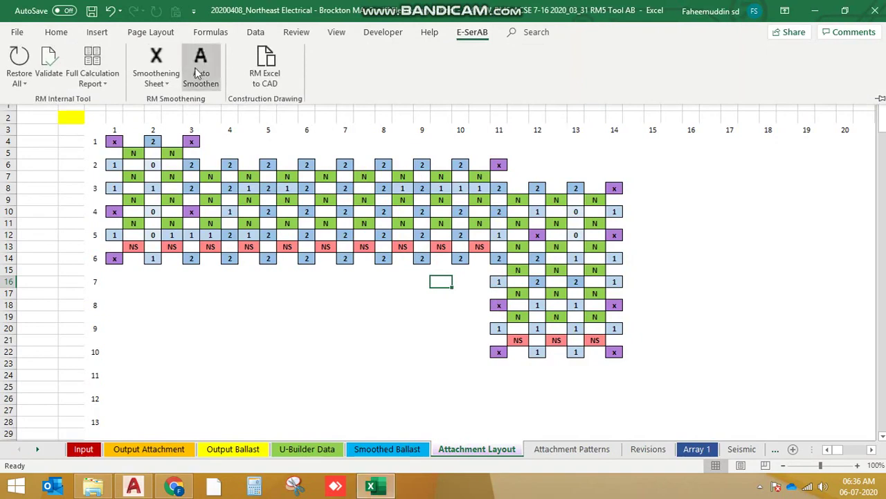
left_click(266, 66)
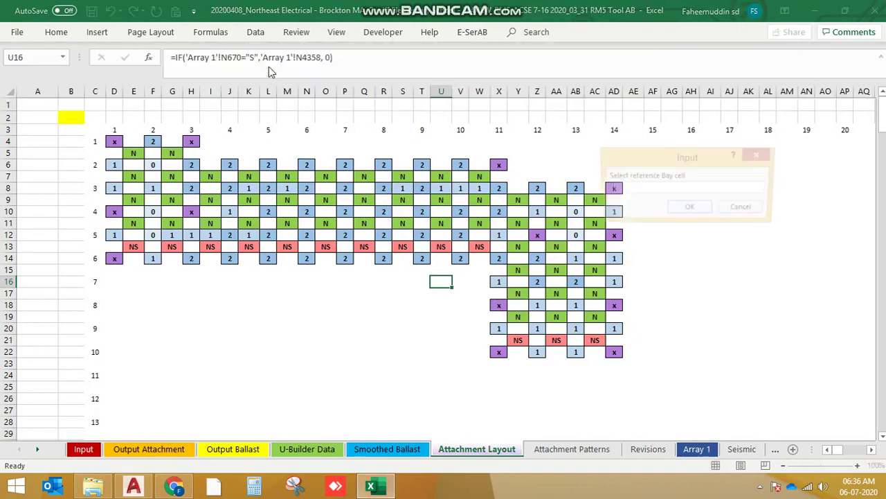
left_click(133, 152)
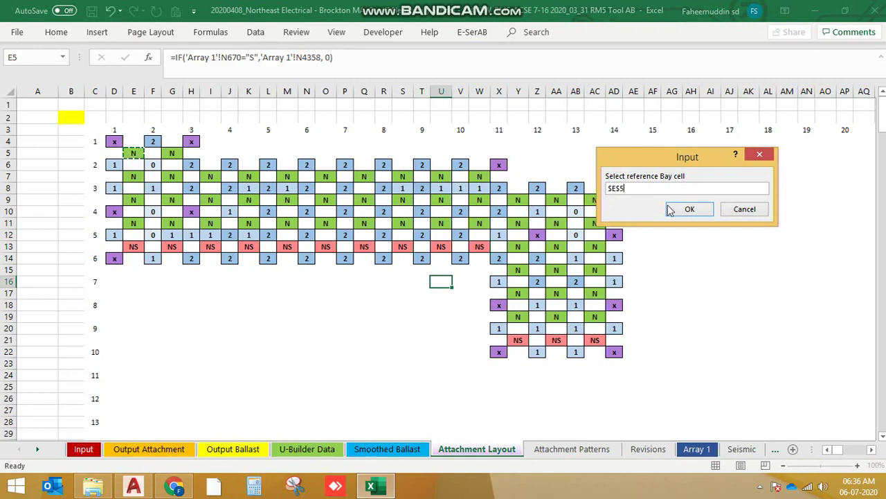
left_click(689, 208)
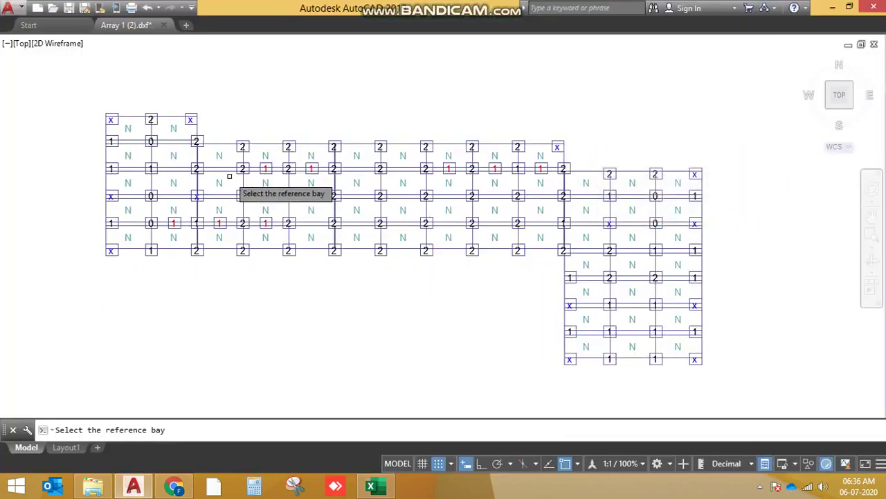
Step: Pick the first module of the top row as reference, and update all modules in the layout
left_click(132, 116)
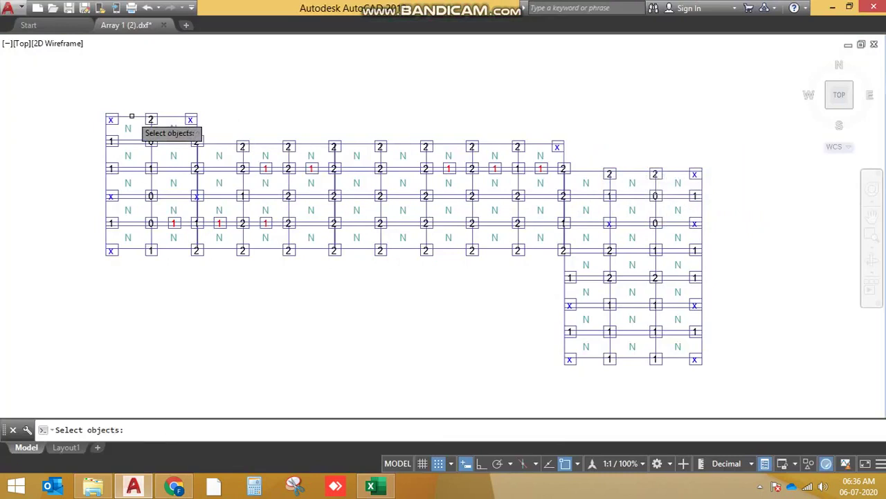
left_click(76, 84)
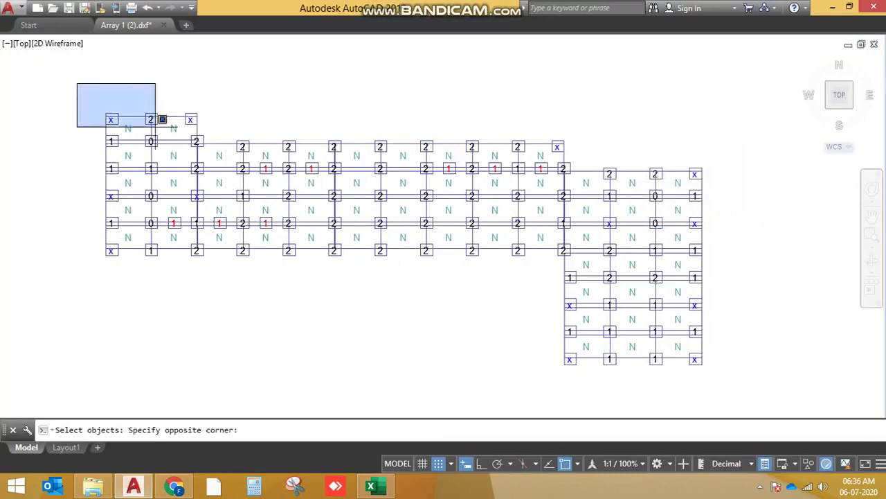
left_click(742, 386)
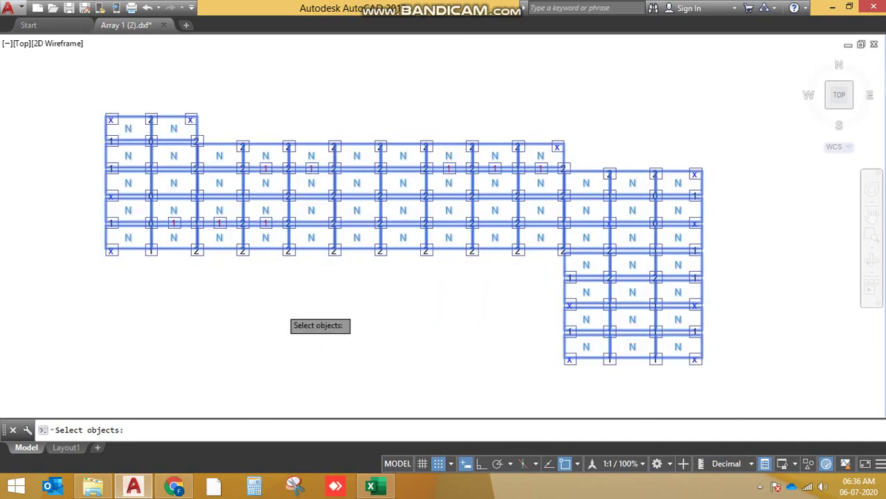
key("Return")
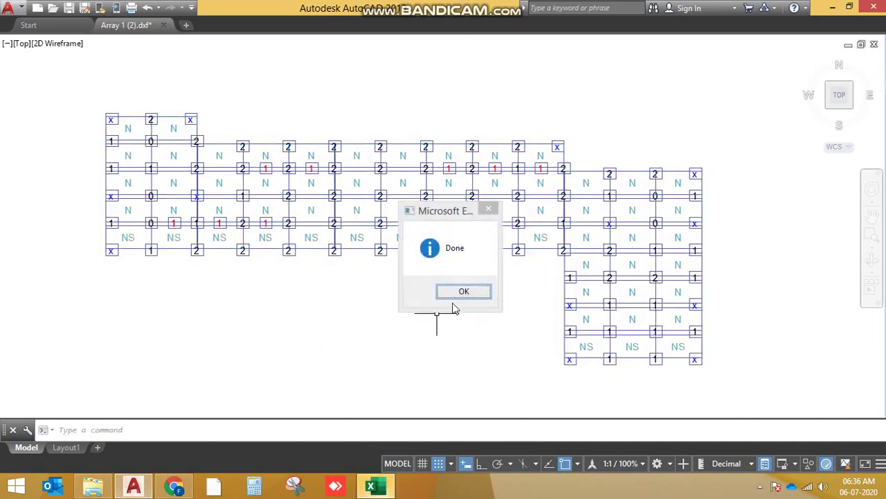
left_click(463, 291)
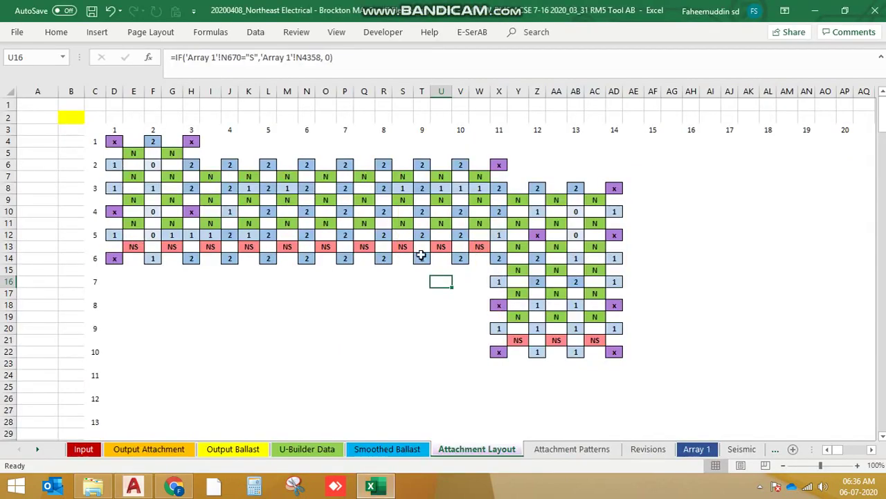
Step: Switch to AutoCAD and inspect the module labels in the lowest row of the updated layout
key("alt+Tab")
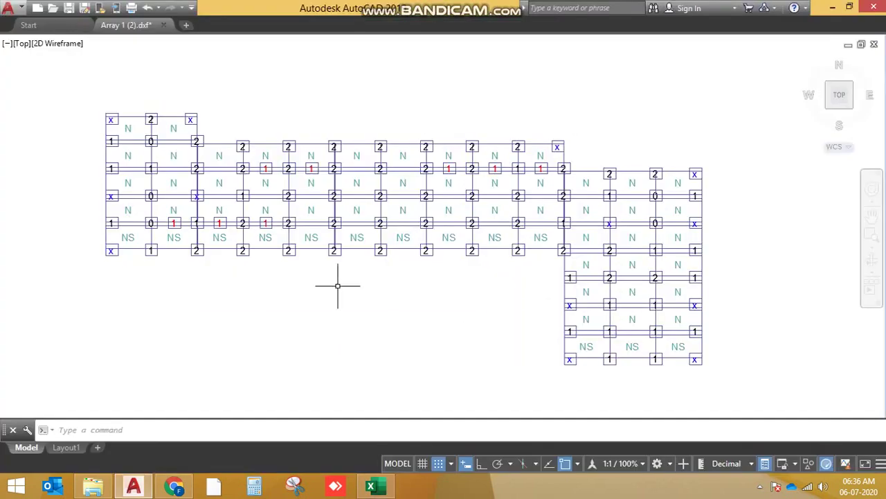
left_click(626, 344)
key("Escape")
Step: Compare the Attachment Layout sheet in Excel with the updated bay and module labels in the AutoCAD drawing
key("alt+Tab")
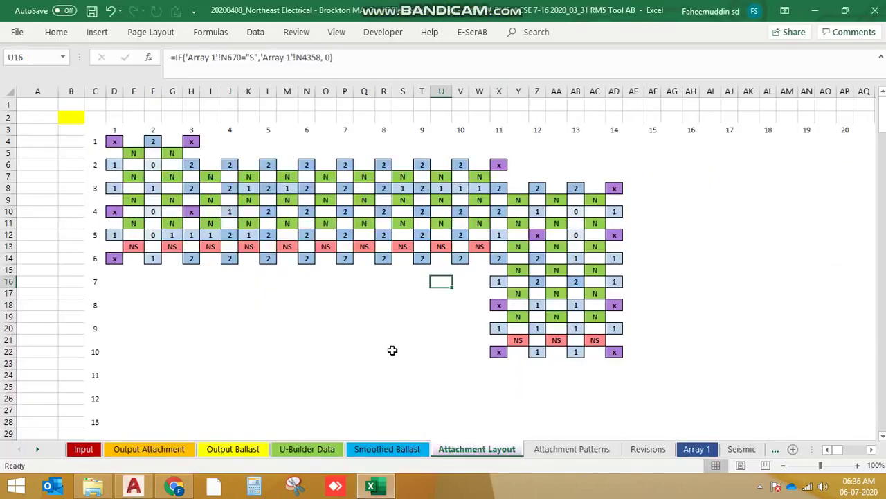
left_click(470, 32)
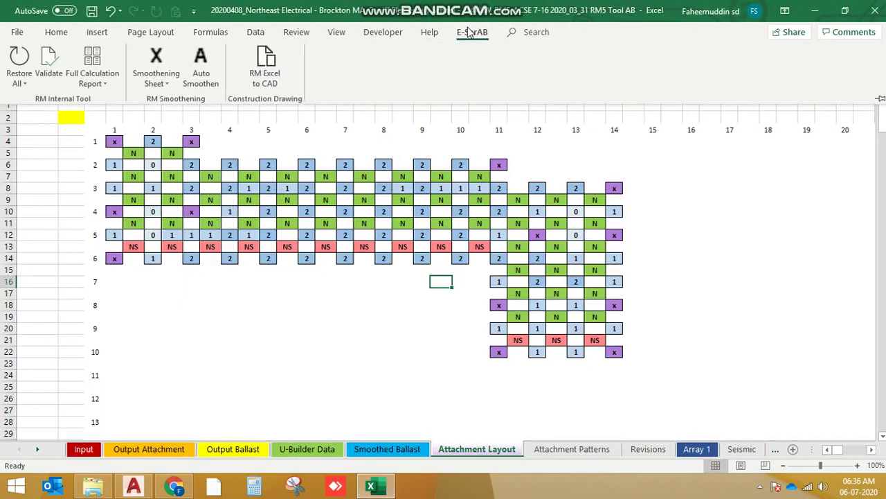
left_click(265, 66)
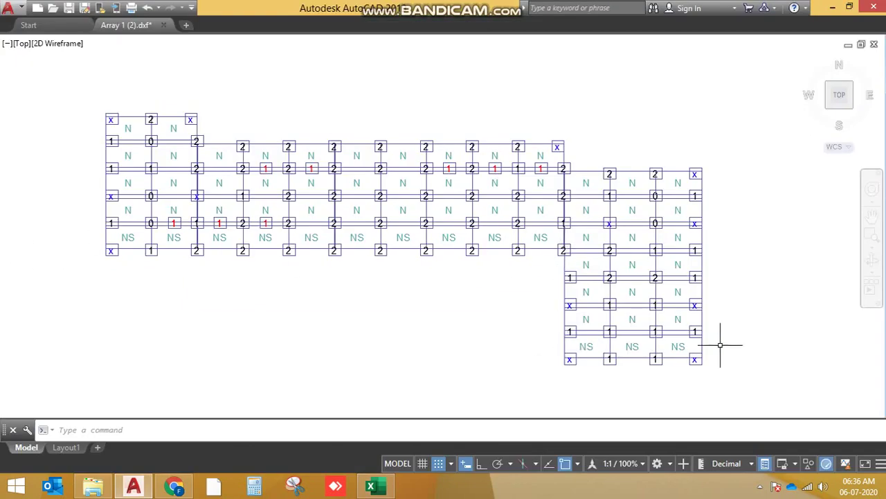
key("alt+Tab")
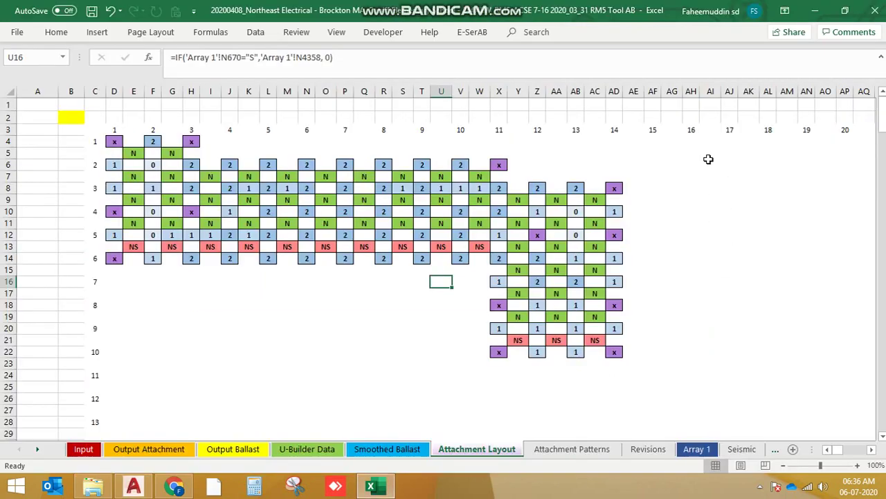
key("alt+Tab")
key("alt+Tab")
key("alt+Tab")
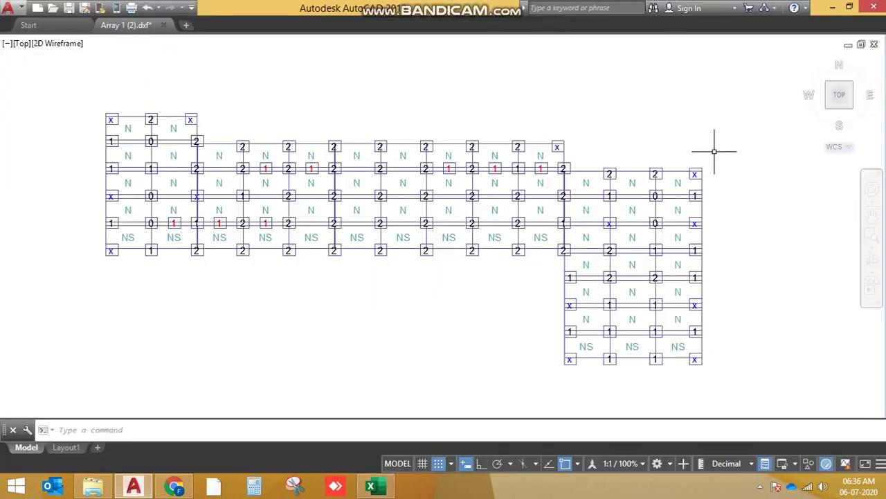
Step: Close AutoCAD without saving the changes to Array 1 (2).dxf and return to the Attachment Layout sheet in Excel
left_click(878, 7)
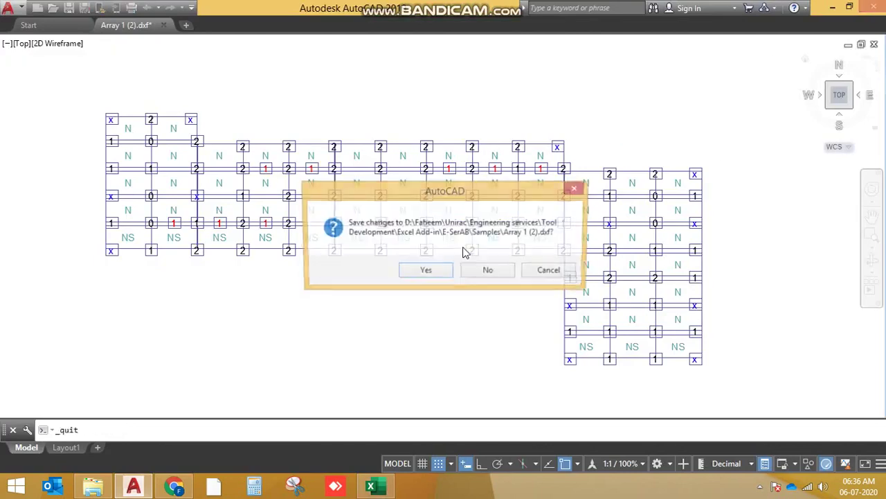
left_click(480, 271)
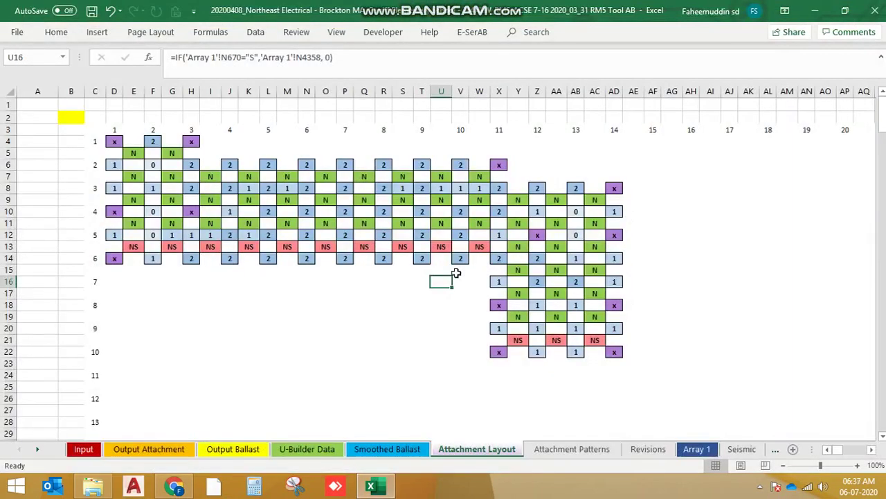
left_click(338, 315)
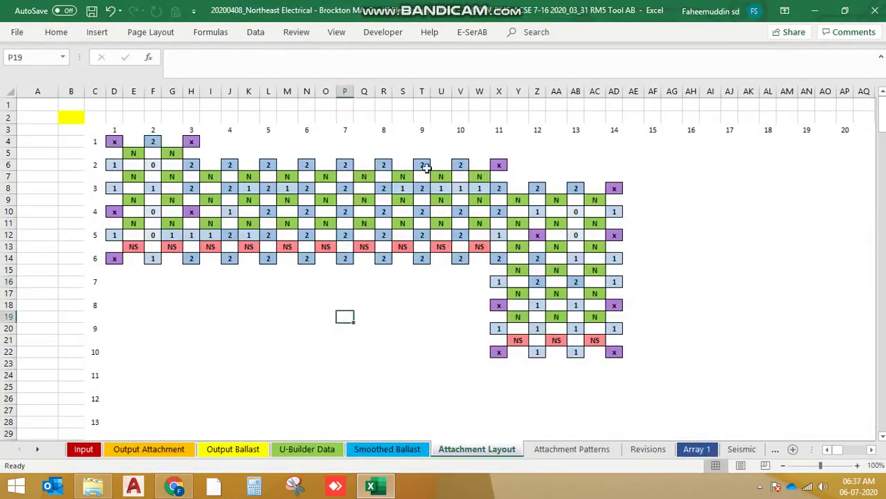
Step: Generate a Smoothening Sheet workbook from the Attachment Layout with the E-SerAB add-in, accepting the backup copy
left_click(473, 33)
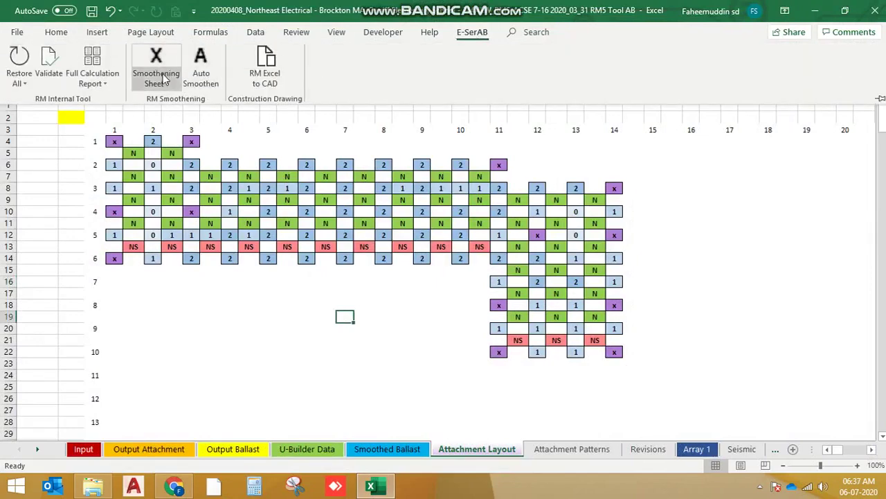
left_click(209, 370)
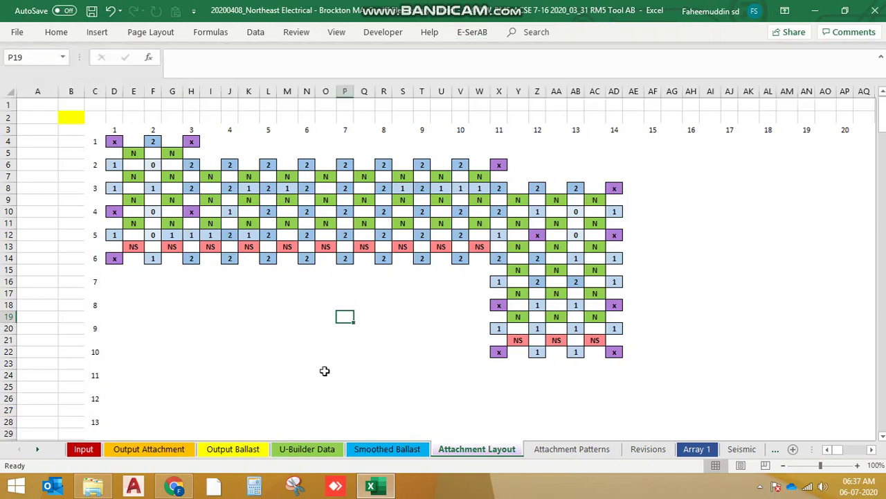
left_click(378, 447)
left_click(457, 450)
left_click(473, 33)
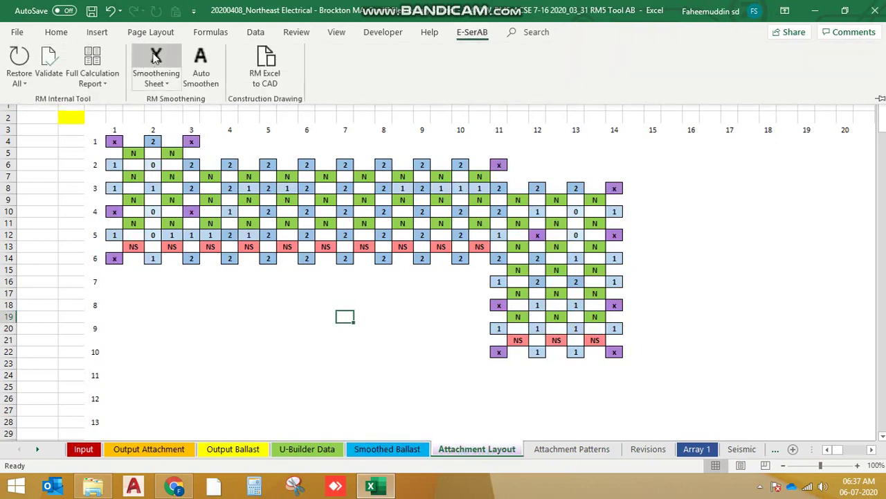
left_click(155, 63)
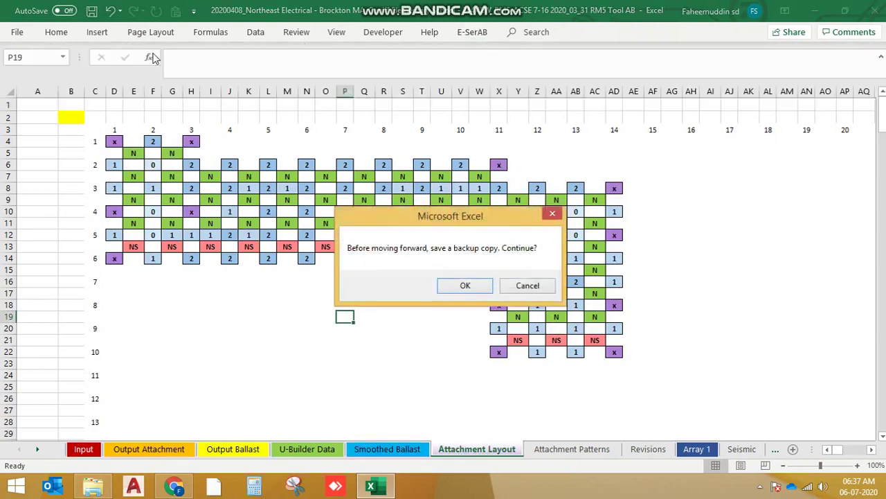
left_click(449, 286)
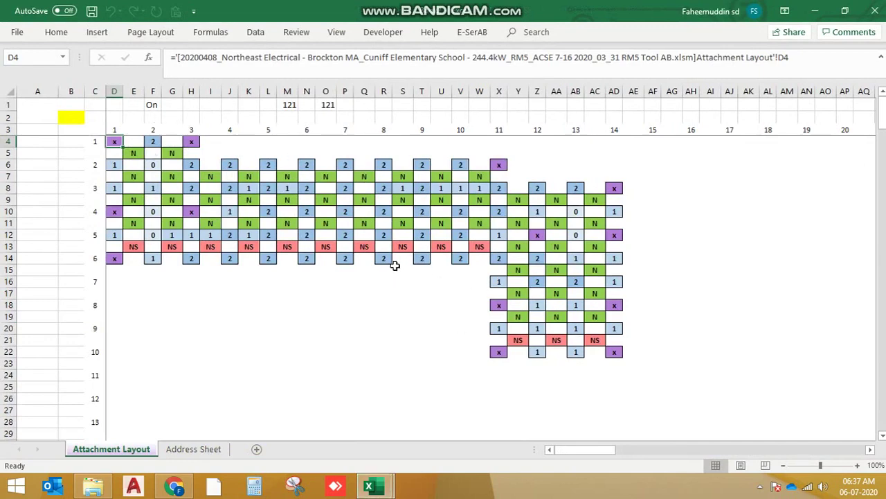
Step: Mark bay cell N14 as an attachment by entering x in the smoothening workbook's Attachment Layout
left_click(303, 258)
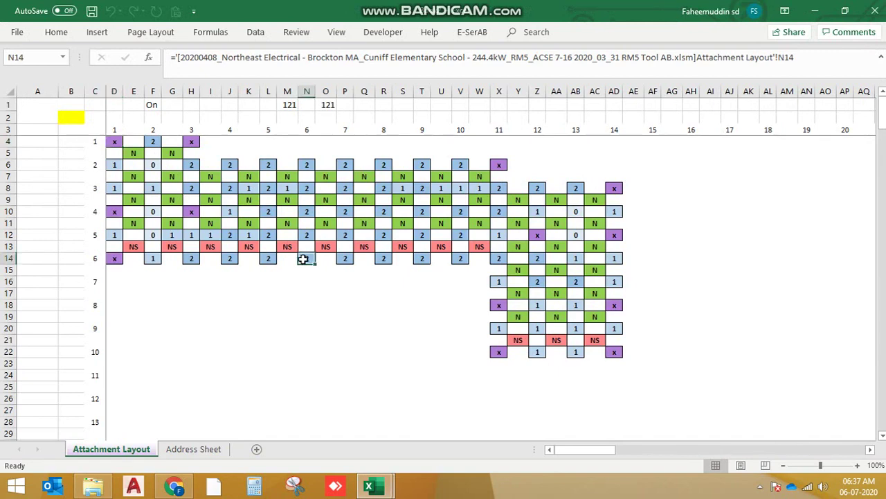
type("x")
key("Return")
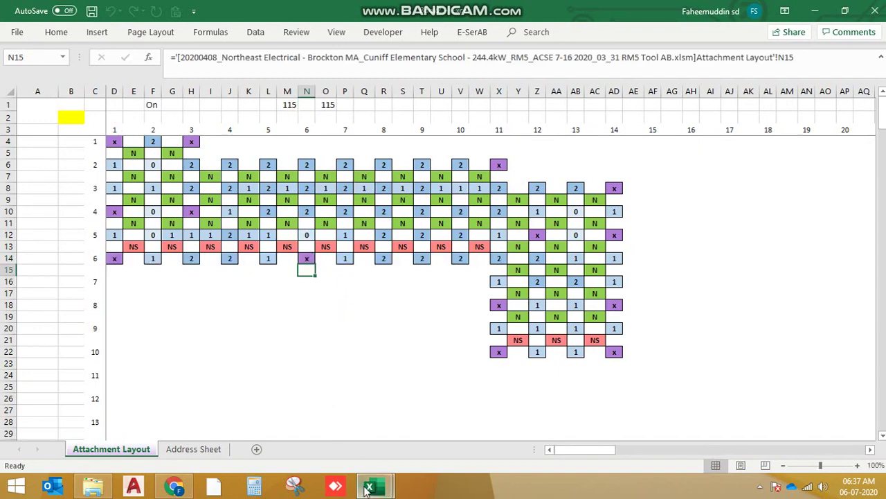
Step: Examine the Attachment Pattern options on the RM5 tool workbook's Input sheet, and return to cell N14 of the smoothening workbook
mouse_move(369, 487)
left_click(310, 437)
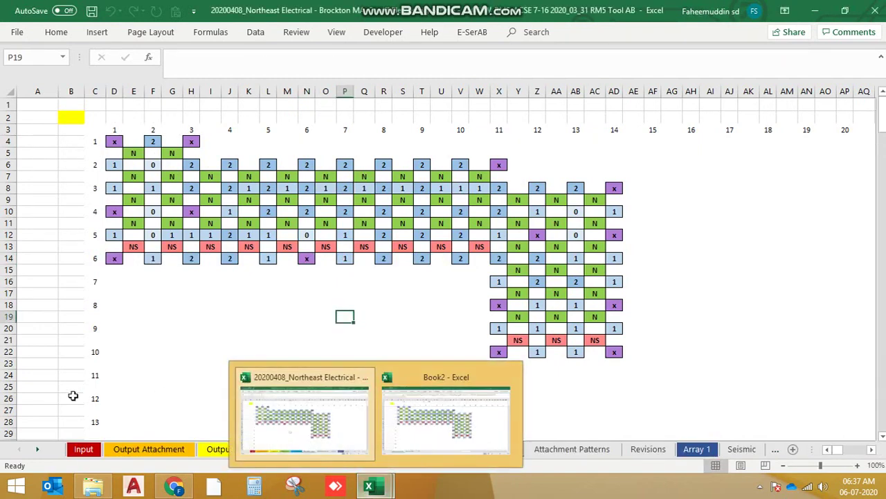
left_click(97, 451)
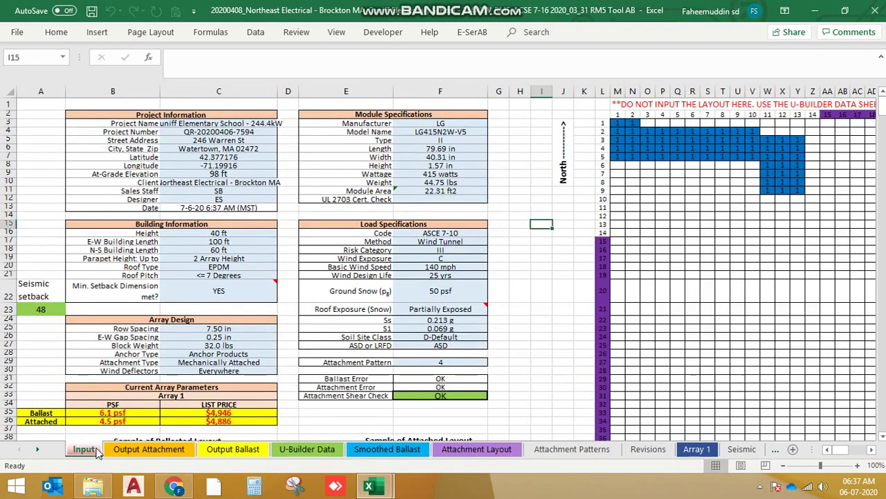
left_click(457, 362)
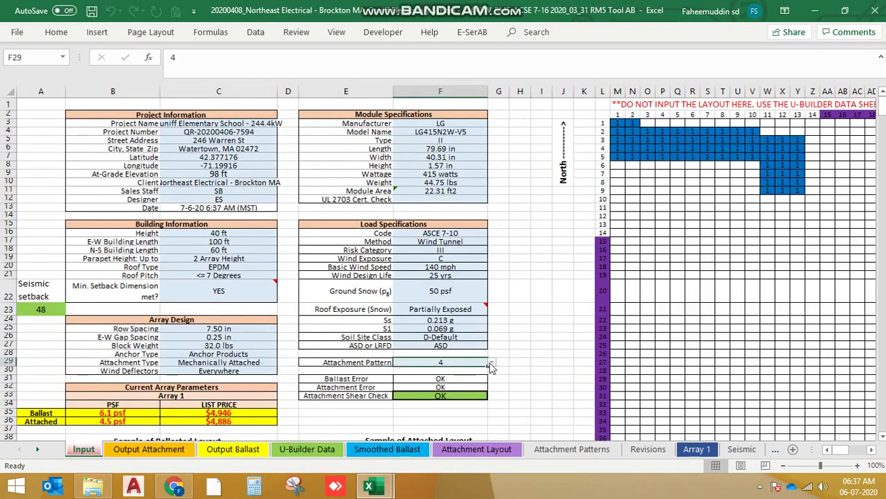
left_click(493, 364)
left_click(492, 364)
left_click(493, 363)
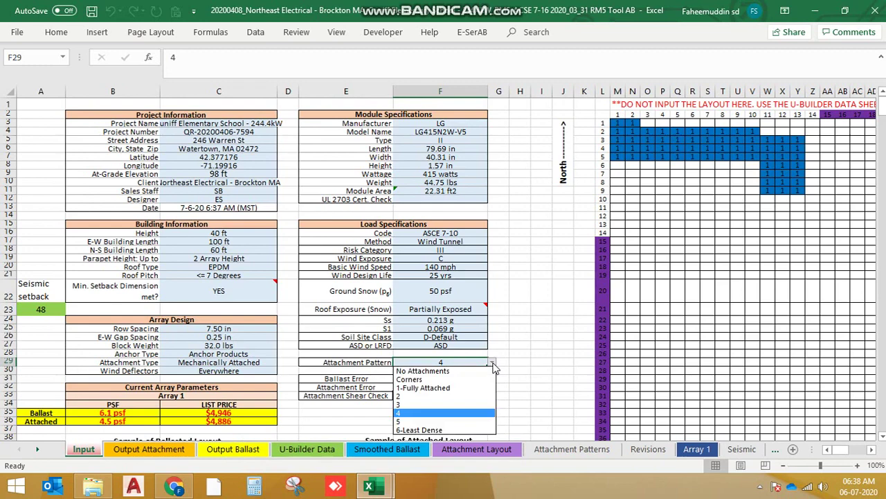
left_click(493, 365)
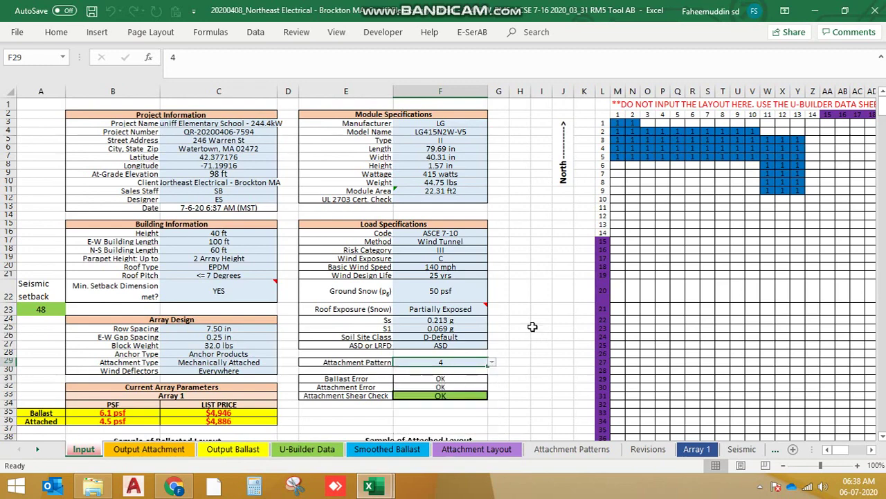
left_click(815, 10)
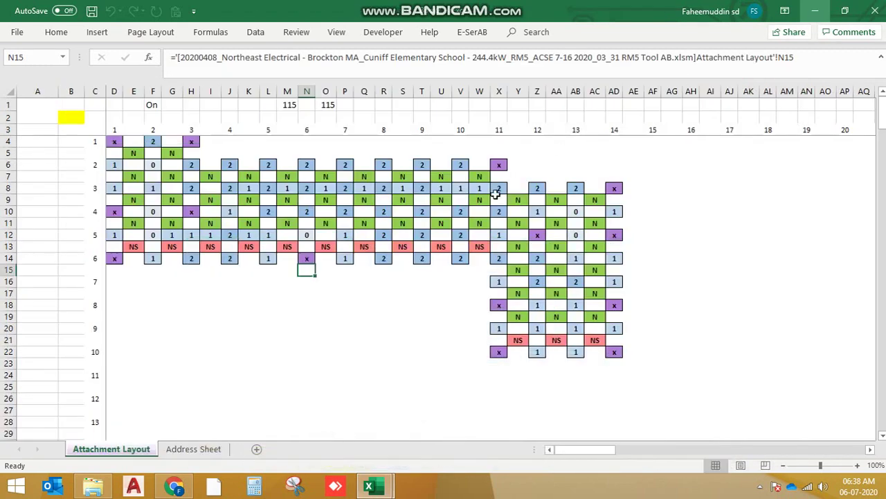
left_click(308, 260)
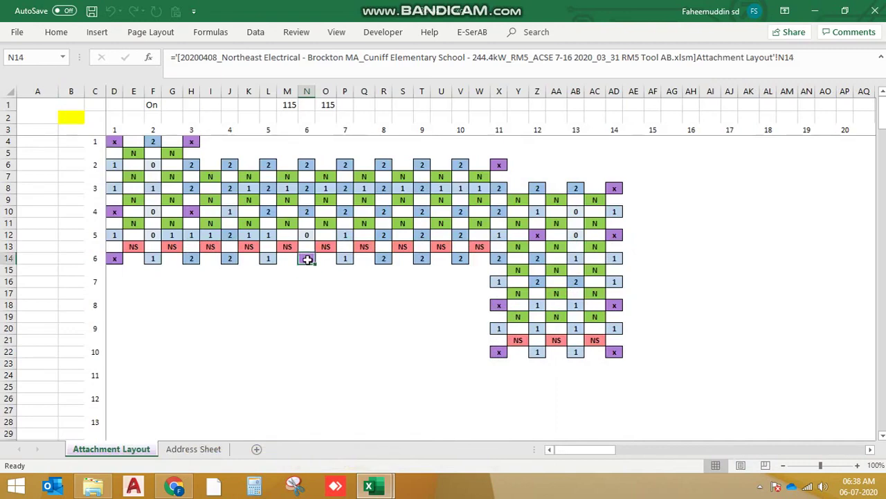
Step: Set the Attachment Pattern to 2 on the RM5 tool workbook's Input sheet and return to the smoothening workbook
left_click(379, 481)
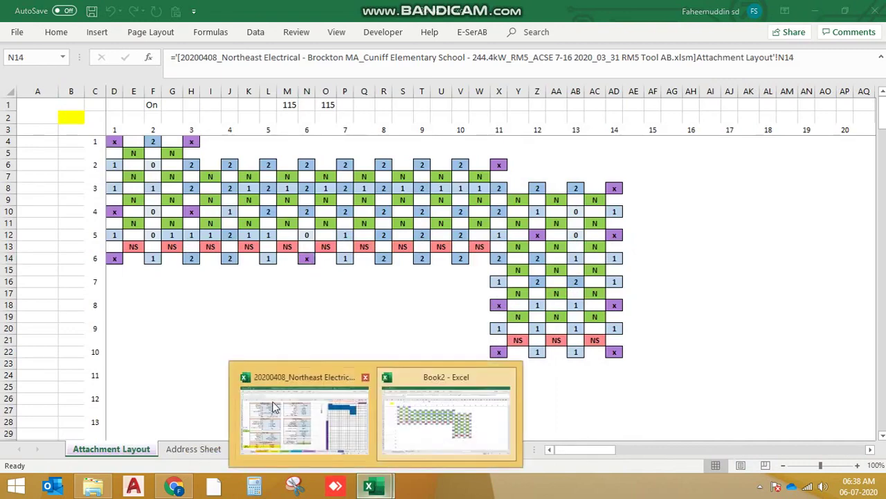
left_click(274, 407)
left_click(491, 362)
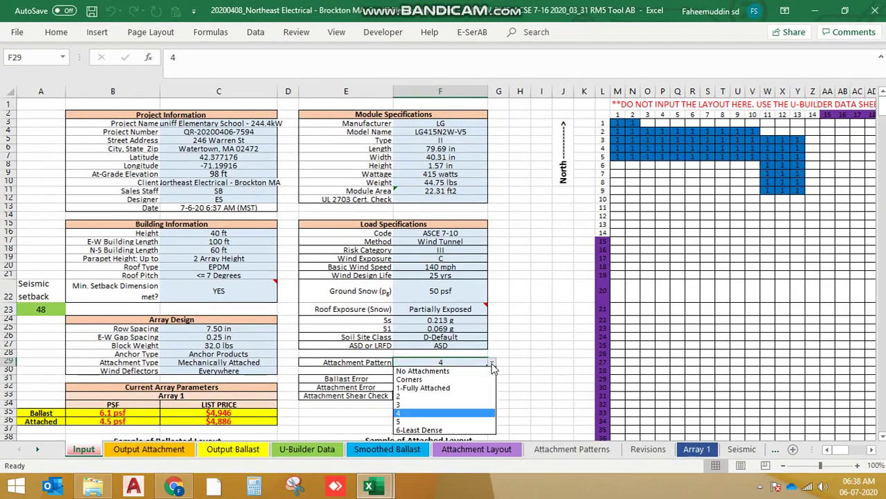
left_click(439, 404)
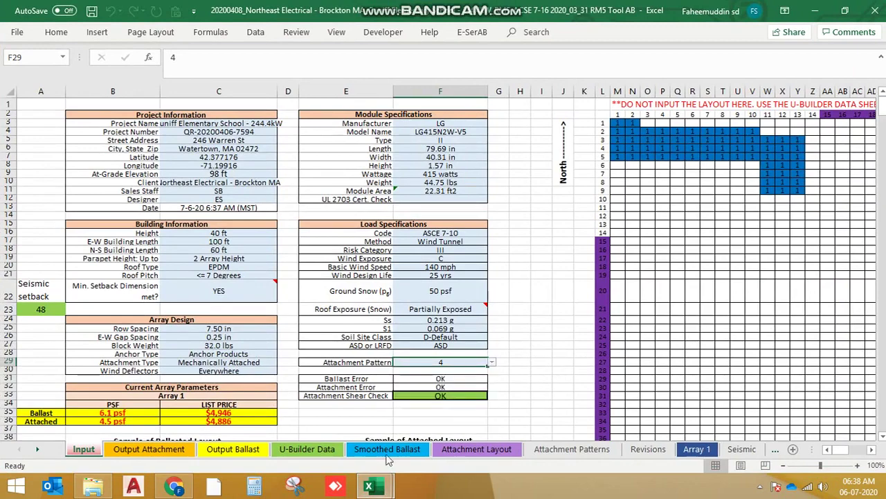
mouse_move(375, 485)
left_click(441, 433)
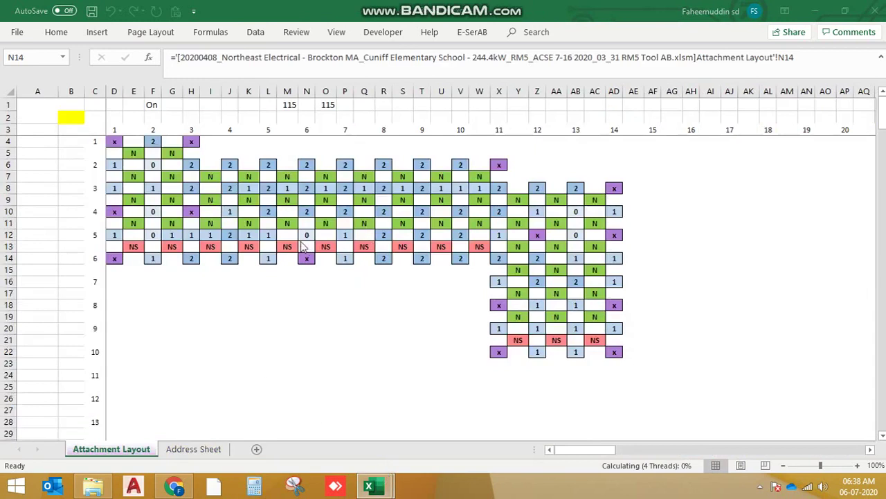
Step: Enter x in bay cell L6 of the smoothening workbook's Attachment Layout
left_click(270, 164)
type("x")
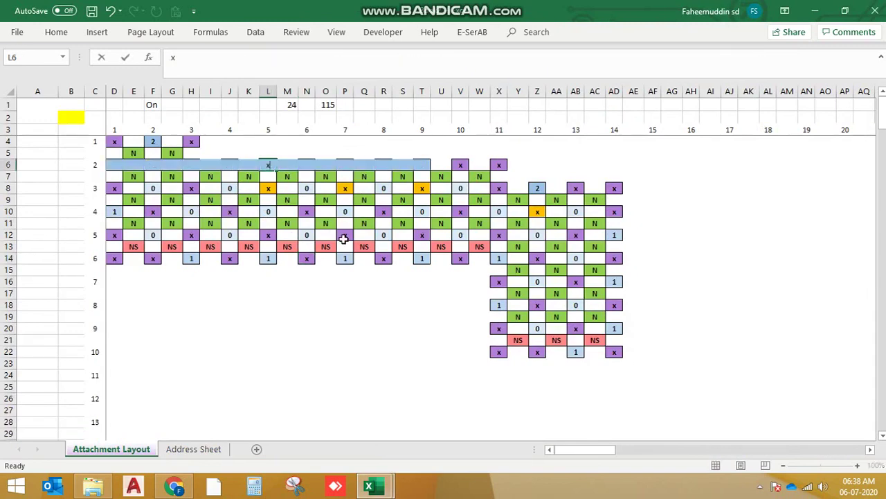
key("Return")
key("ctrl+z")
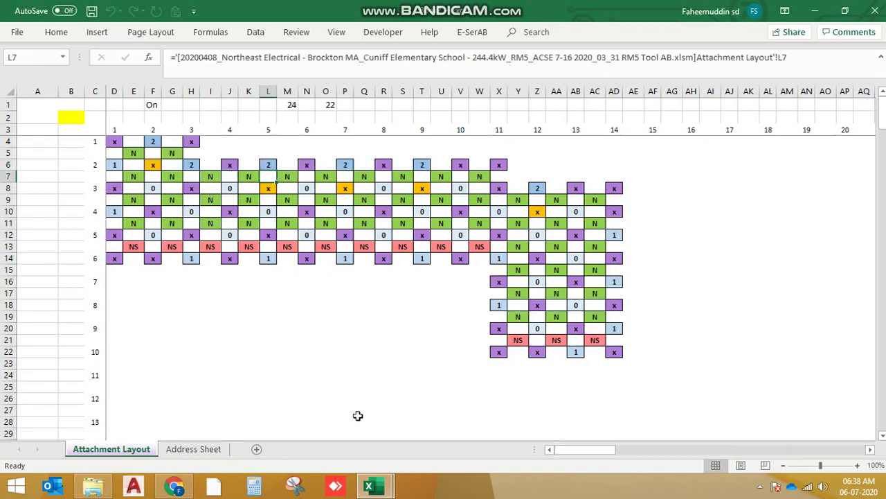
Step: Set the Attachment Pattern to 4 on the RM5 tool workbook's Input sheet and return to the smoothening workbook
key("ctrl+Tab")
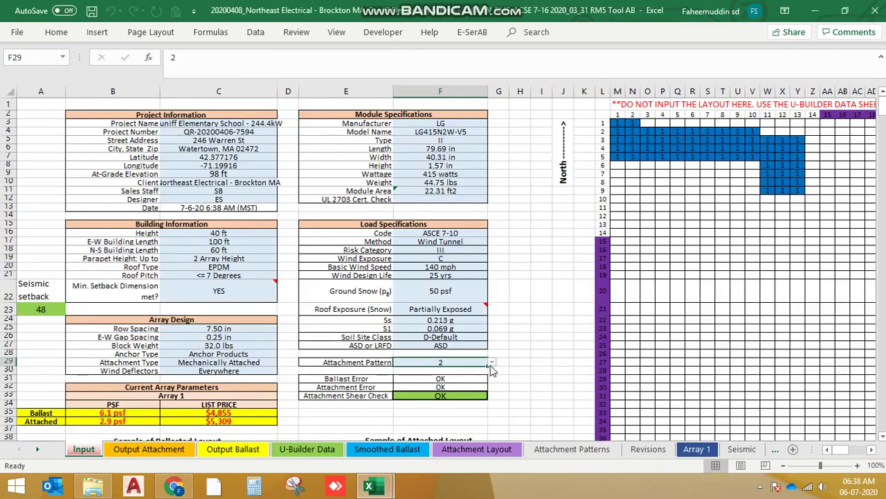
left_click(491, 363)
left_click(431, 417)
left_click(816, 11)
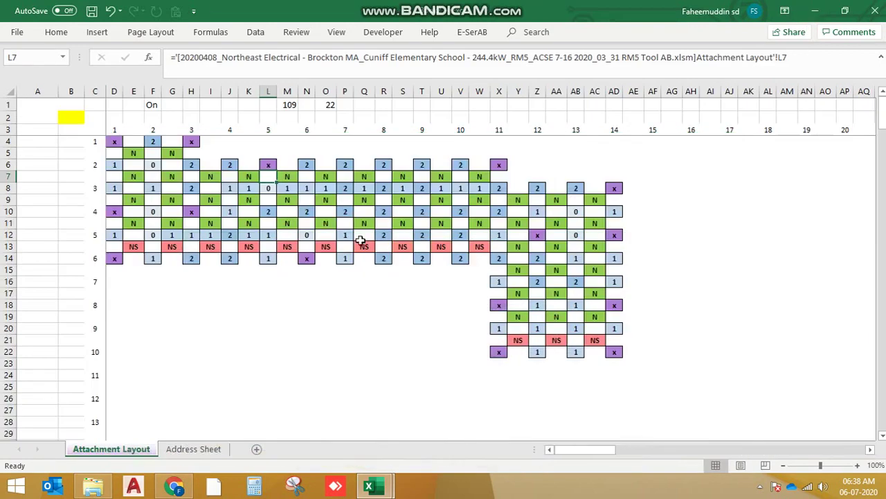
Step: Remove the attachment from bay cell N14 by entering r in the smoothening workbook
left_click(306, 258)
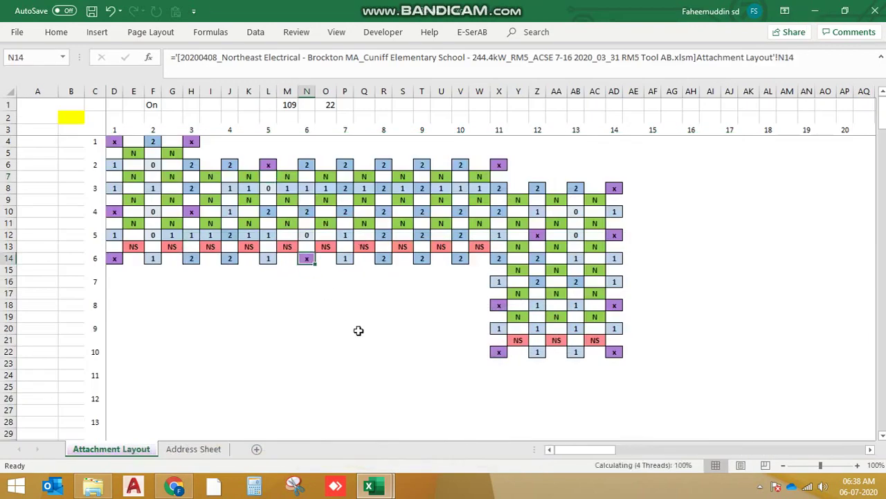
type("r")
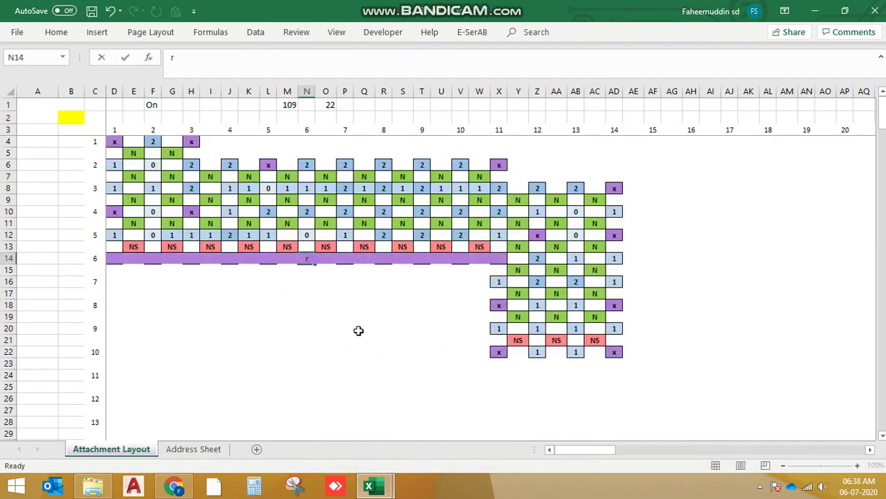
key("Return")
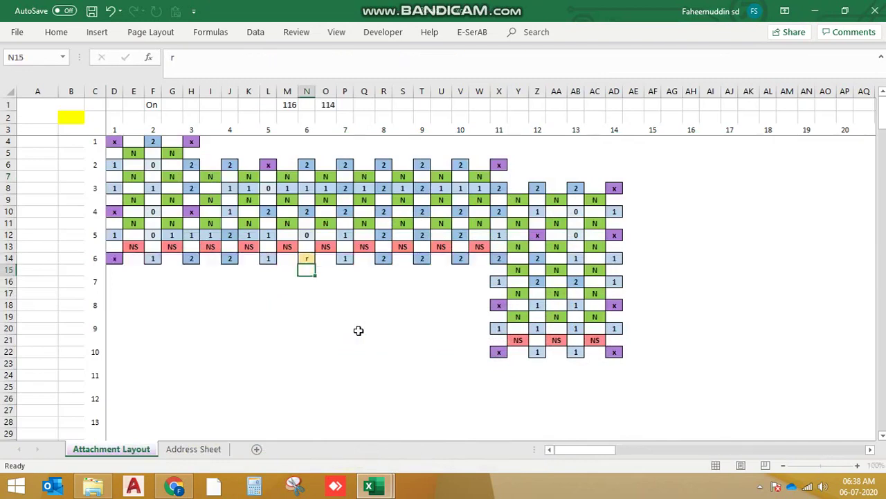
Step: Add an attachment at bay cell N10 of the Attachment Layout by entering x
key("Up")
key("Up")
key("Up")
key("Up")
key("Up")
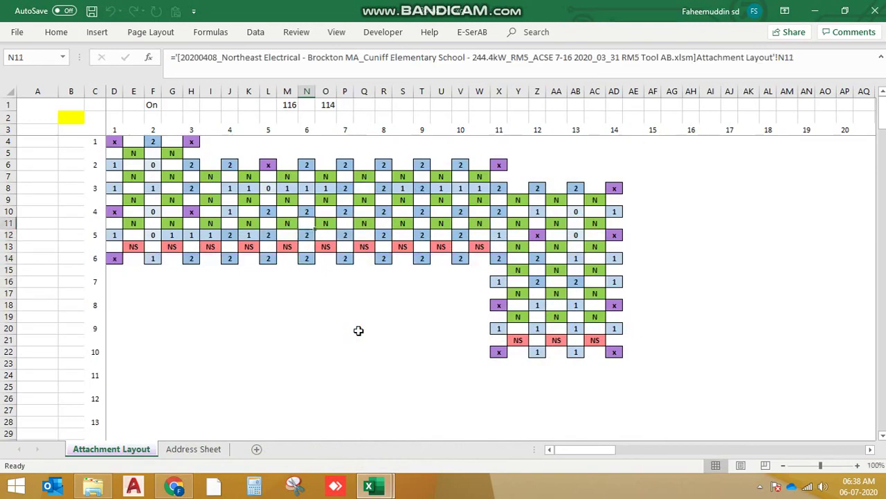
type("x")
key("BackSpace")
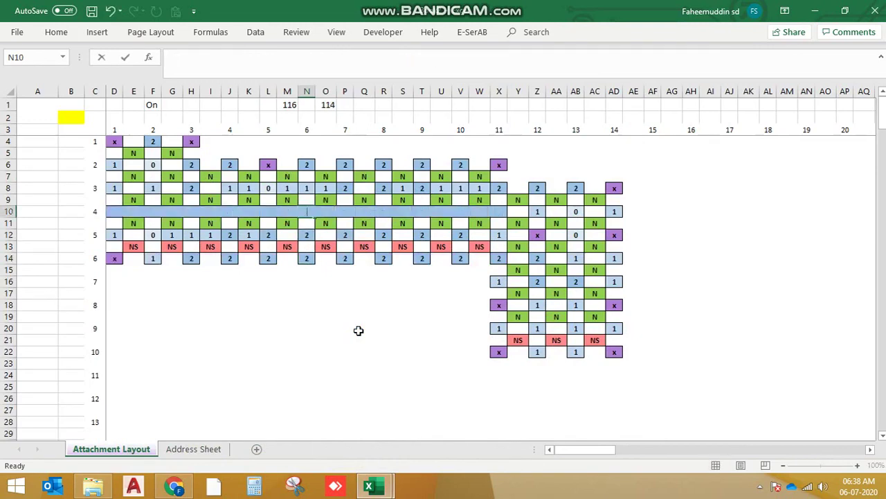
type("X")
key("Return")
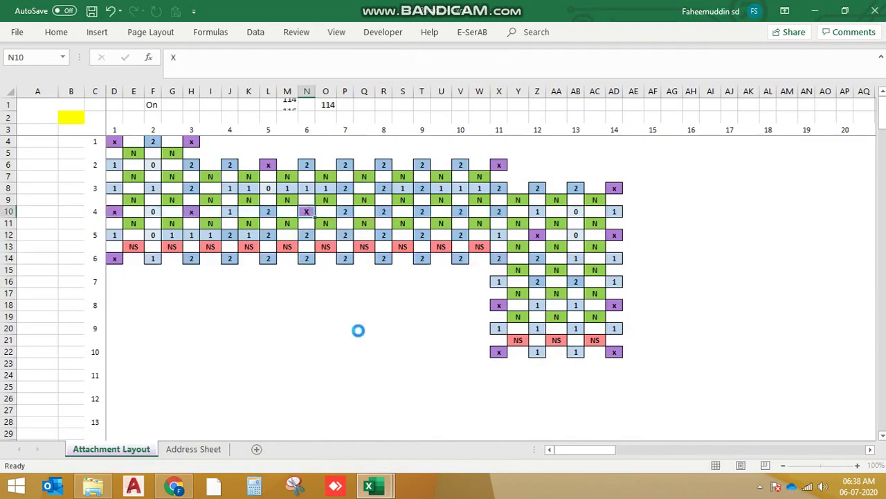
key("Up")
type("x")
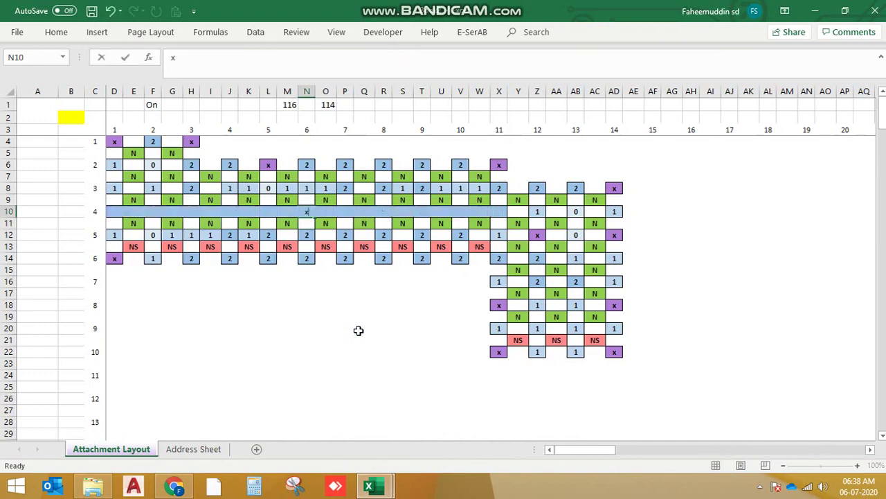
key("Return")
key("Up")
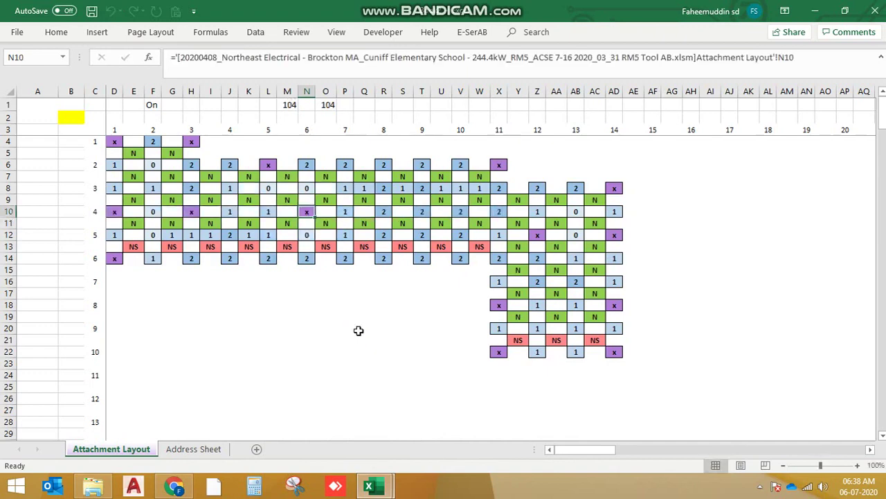
Step: Remove the attachment from bay cell N10 by entering r
type("r")
key("Return")
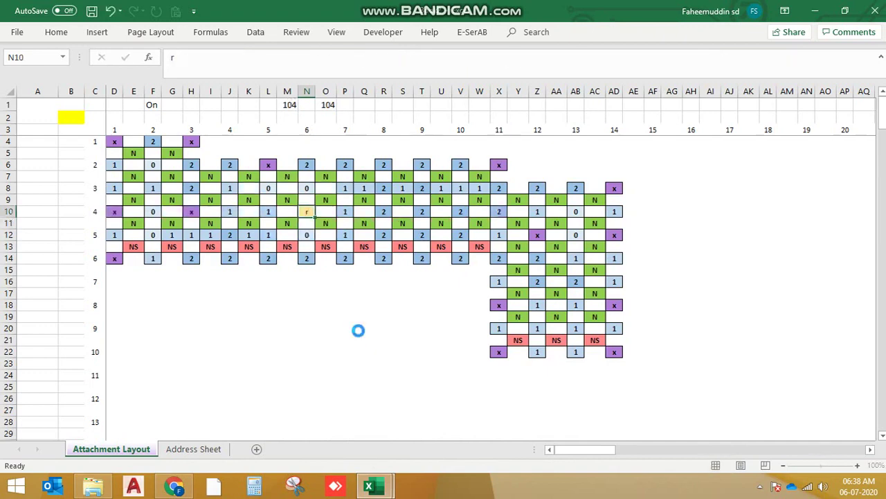
key("Down")
key("Down")
key("Down")
key("Down")
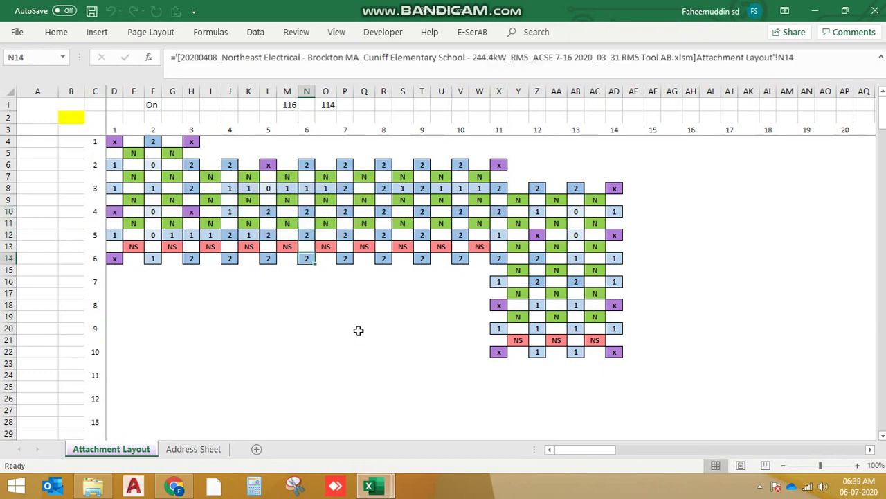
left_click(499, 257)
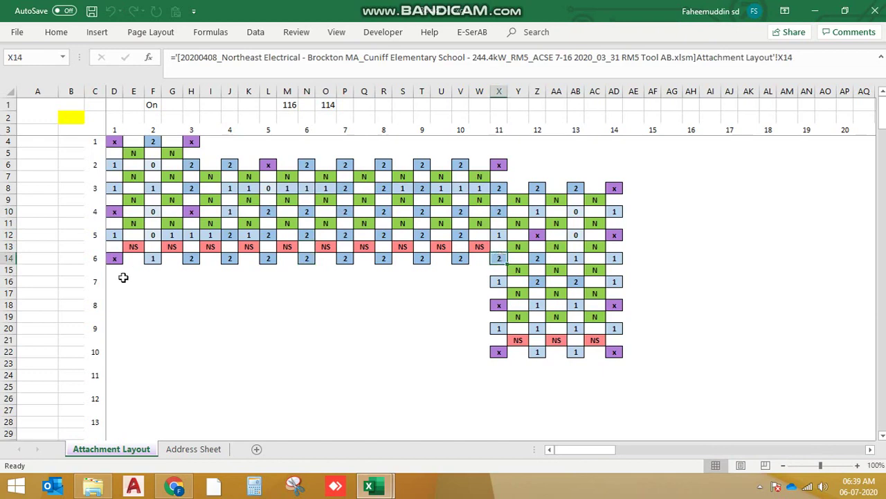
left_click(475, 33)
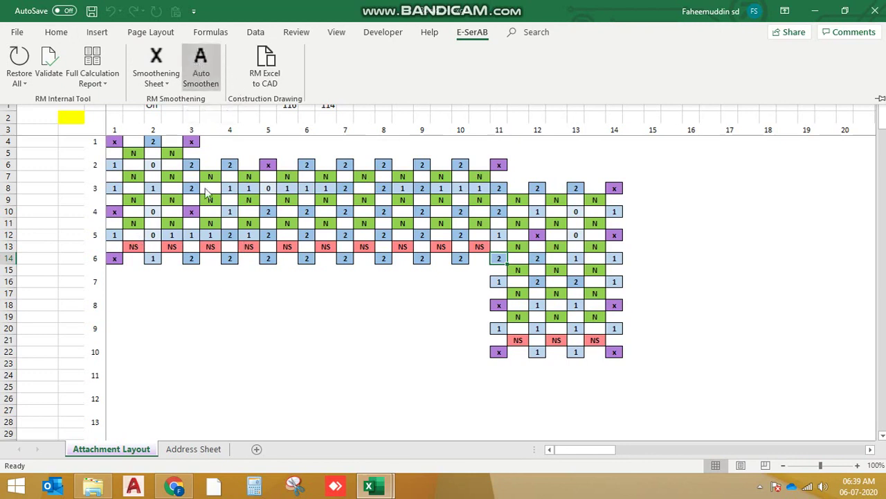
left_click(236, 326)
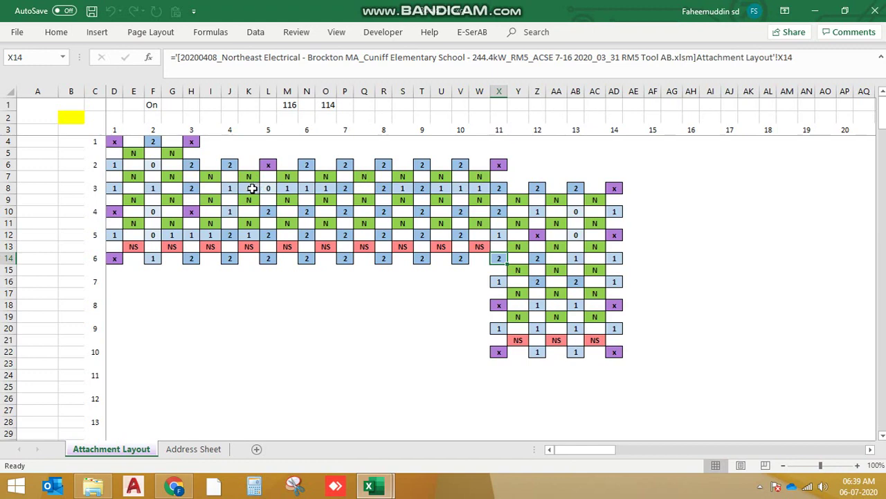
Step: Enter 5 as the attachment value in cell K8 of the Attachment Layout
left_click(254, 187)
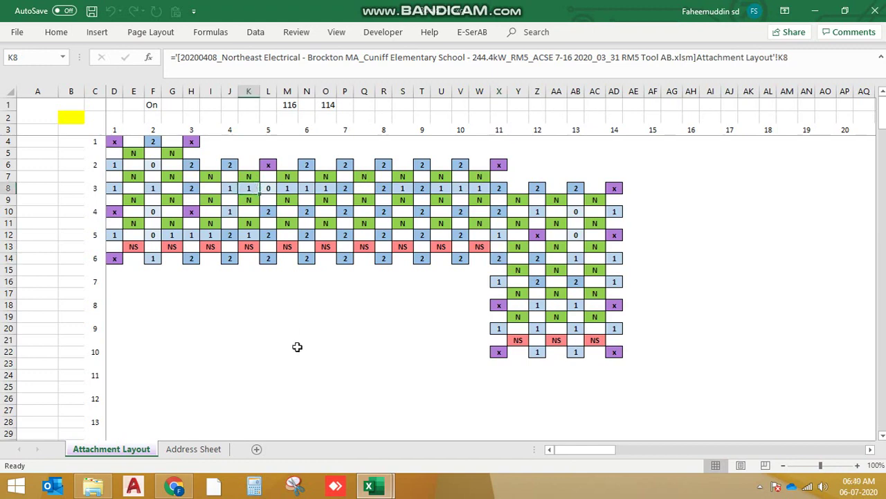
type("5")
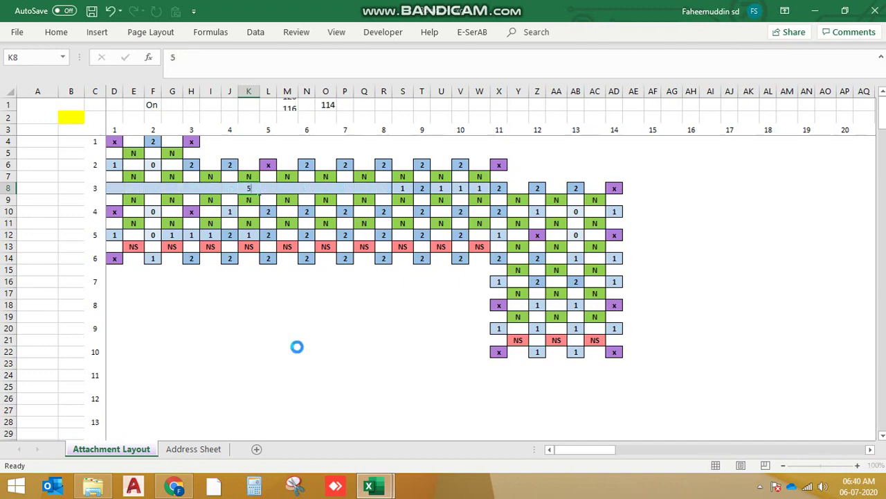
key("Return")
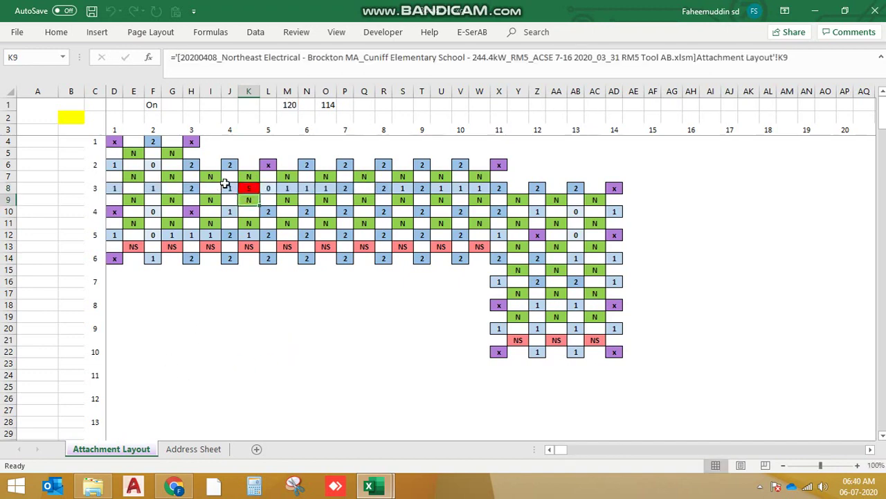
left_click(248, 188)
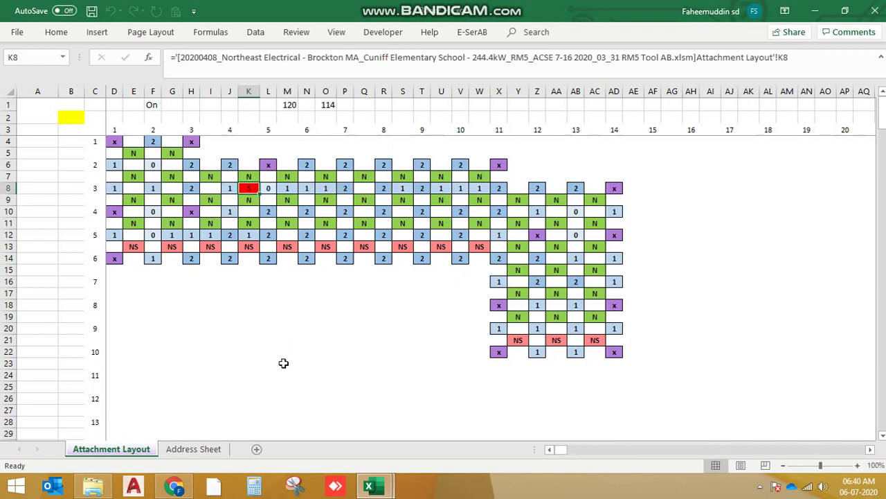
Step: Return cell K8 to 1 and shift that attachment to the neighbouring cell L8
left_click(246, 188)
left_click(474, 33)
left_click(265, 210)
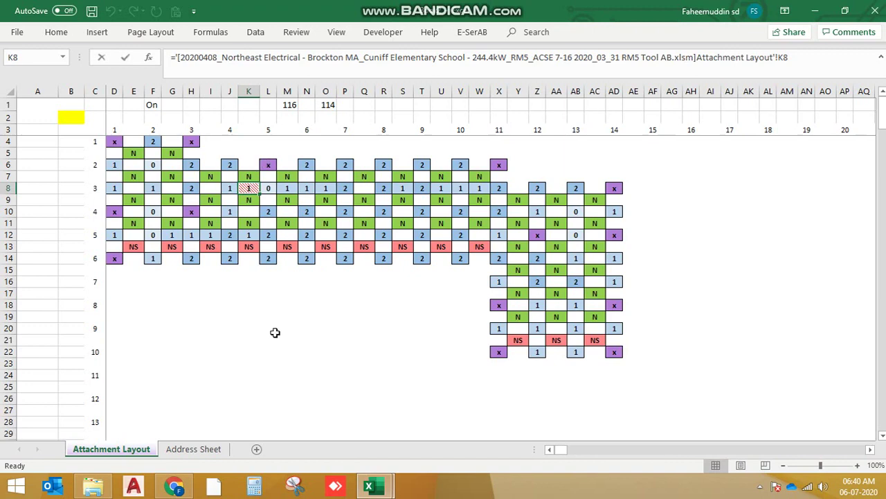
key("ctrl+v")
key("ctrl+z")
key("Right")
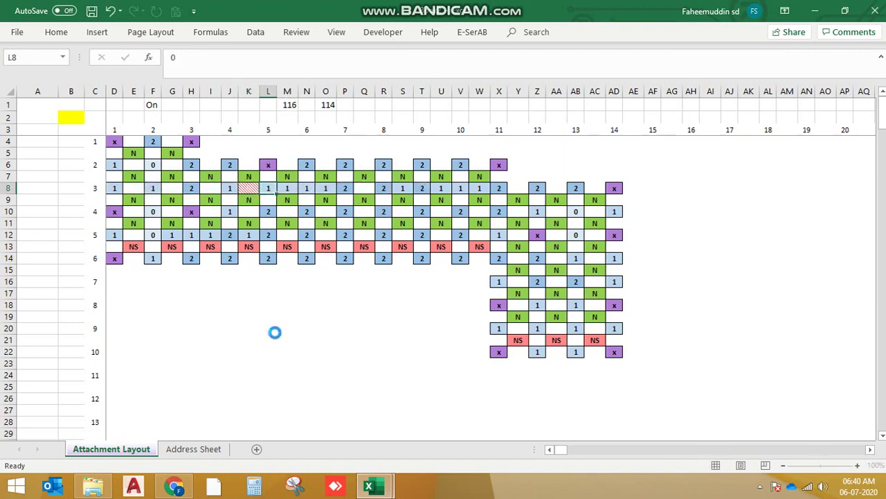
left_click(262, 200)
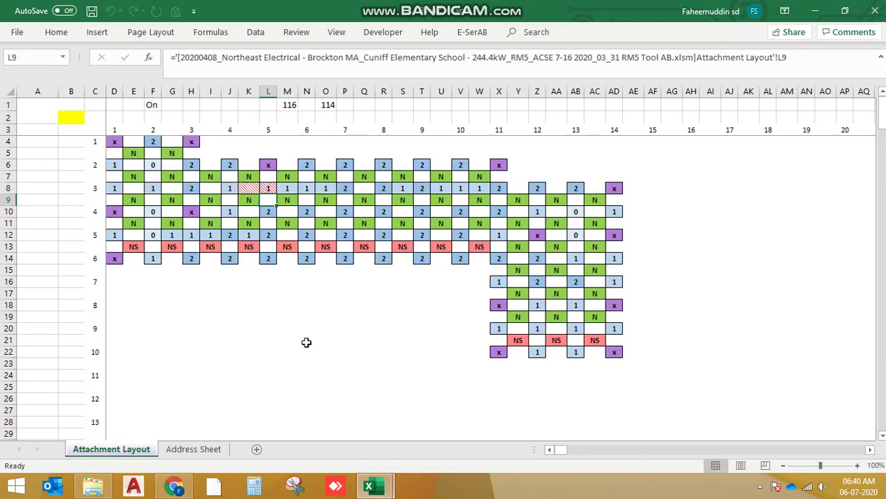
left_click(479, 32)
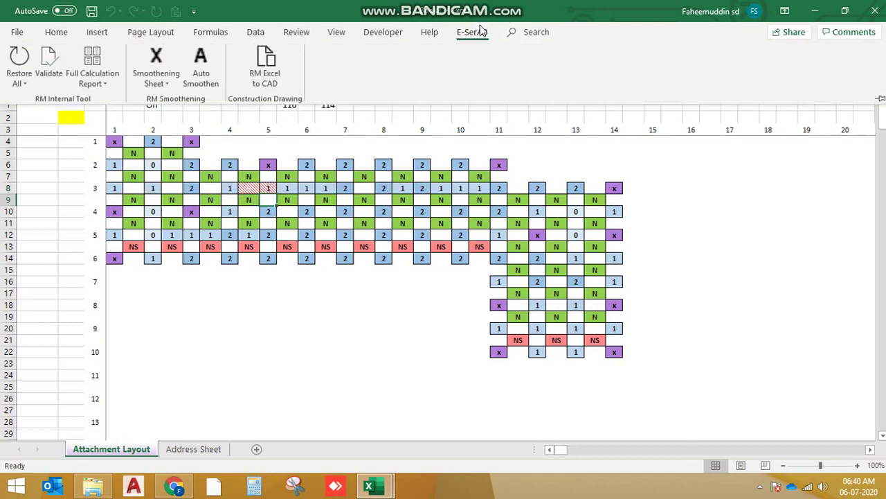
left_click(235, 379)
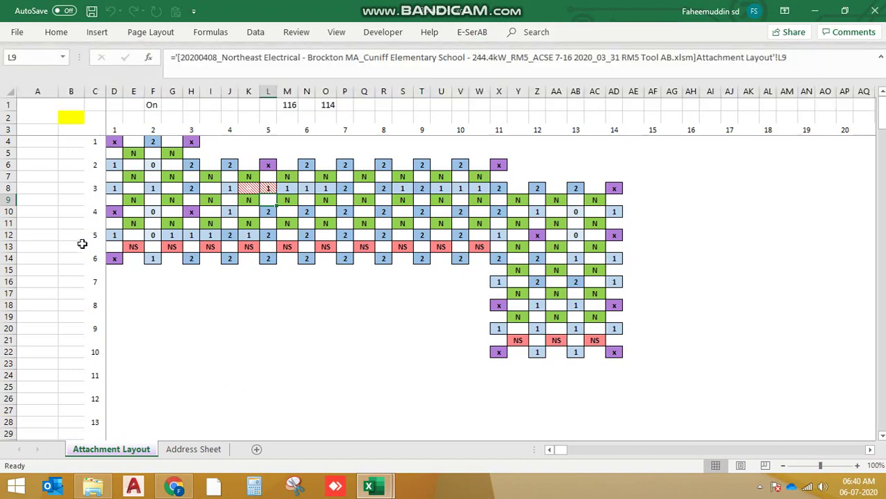
left_click(81, 212)
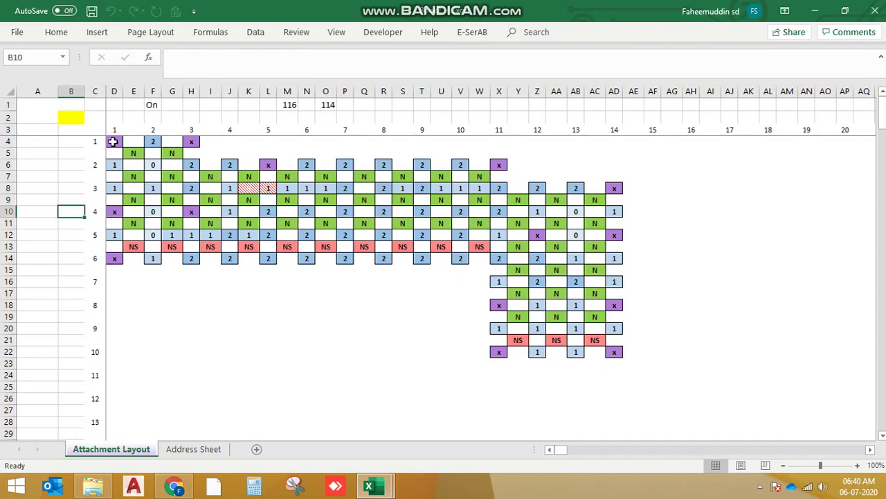
Step: Copy the whole layout range D4:AD22, paste it as a picture, and place it beside the layout starting at column AF
left_click_drag(113, 141, 615, 357)
key("ctrl+c")
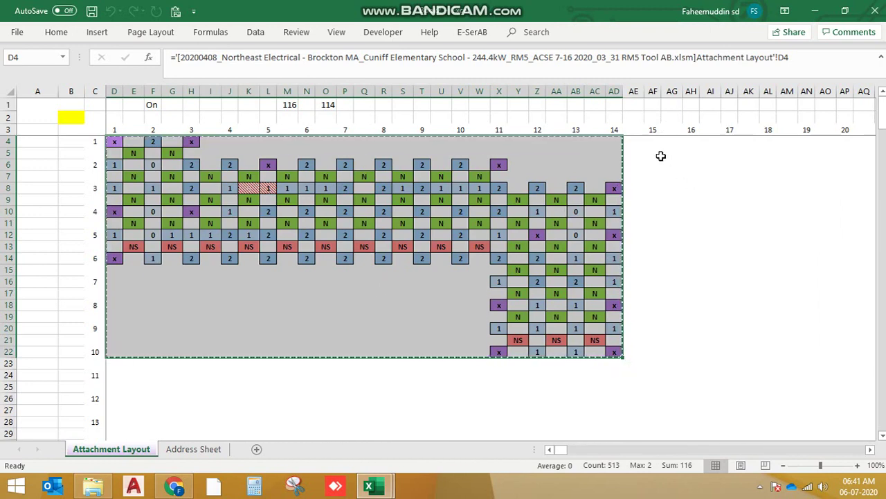
right_click(669, 116)
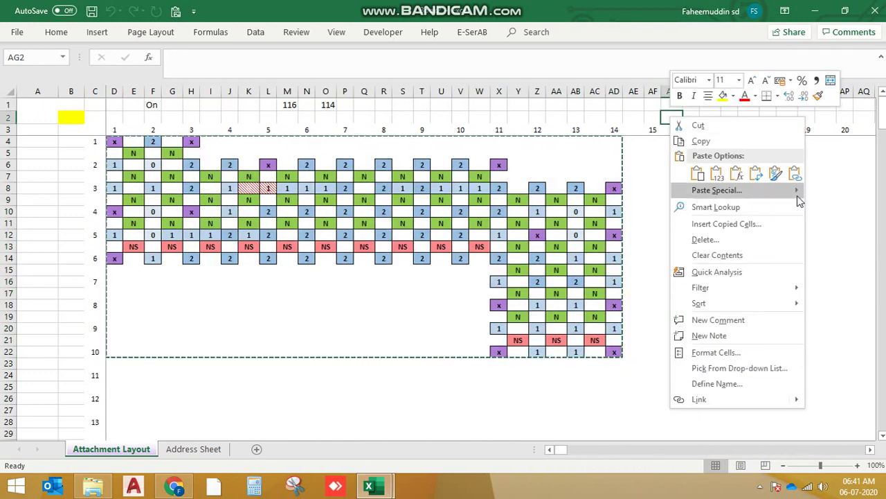
mouse_move(795, 198)
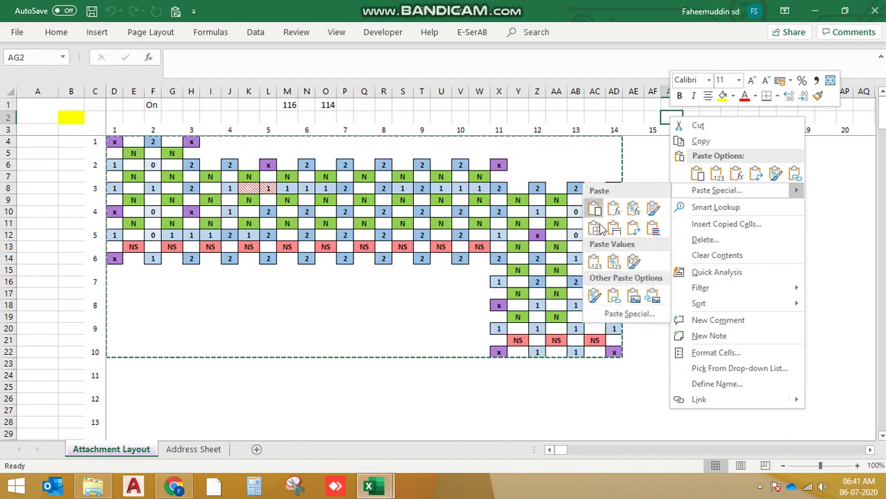
left_click(635, 296)
left_click_drag(724, 184, 710, 208)
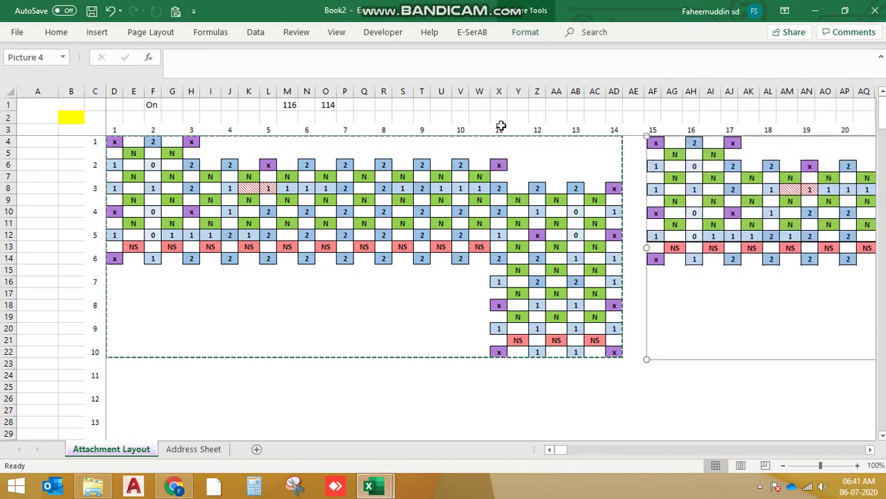
left_click(466, 117)
key("Escape")
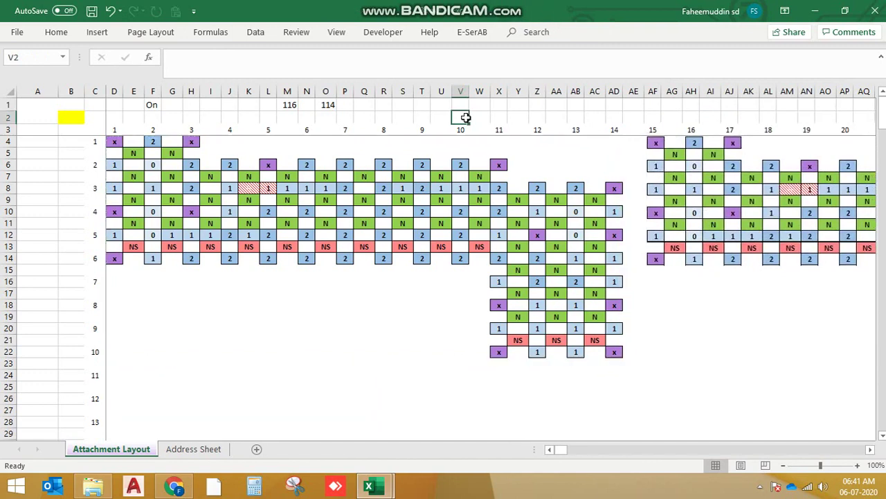
Step: Run Auto Smoothen on the Attachment Layout
left_click(474, 32)
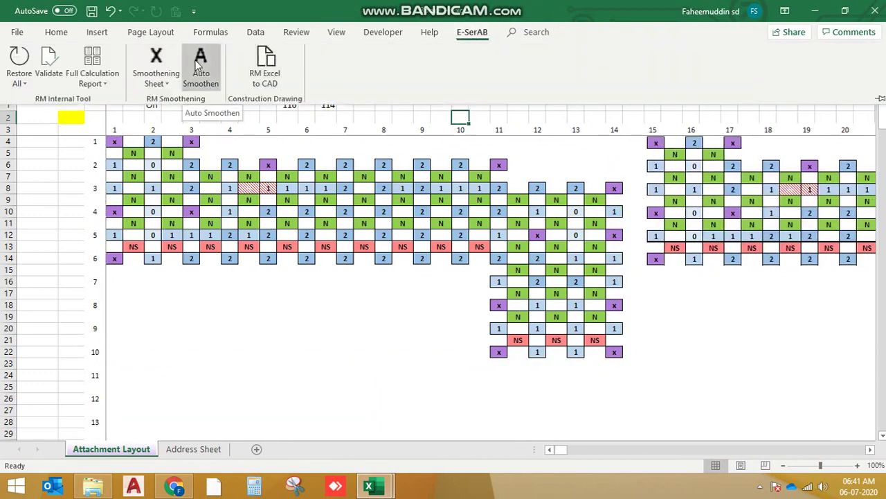
left_click(199, 66)
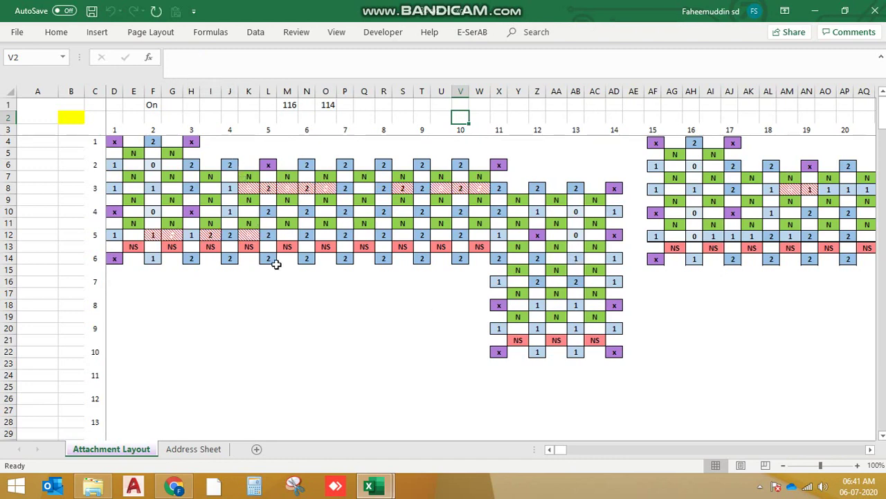
left_click(457, 225)
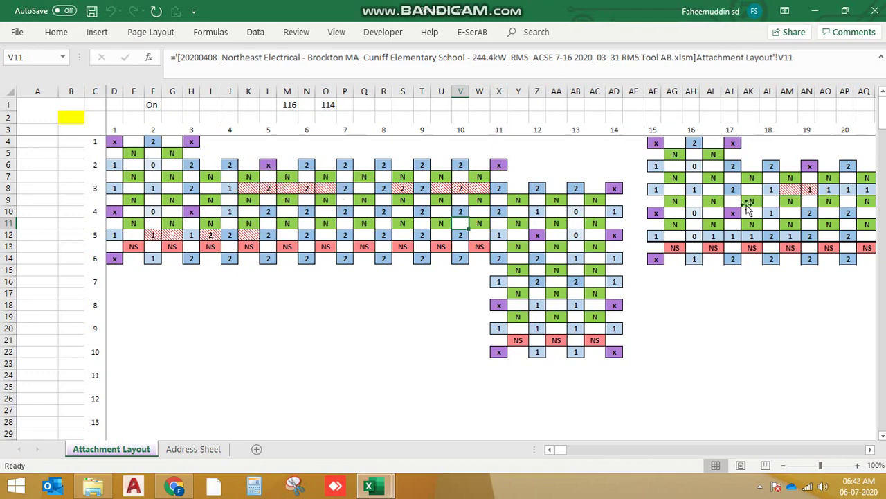
Step: Move the pasted layout picture closer to the smoothened layout and back to column AF to compare them
left_click_drag(748, 210, 702, 204)
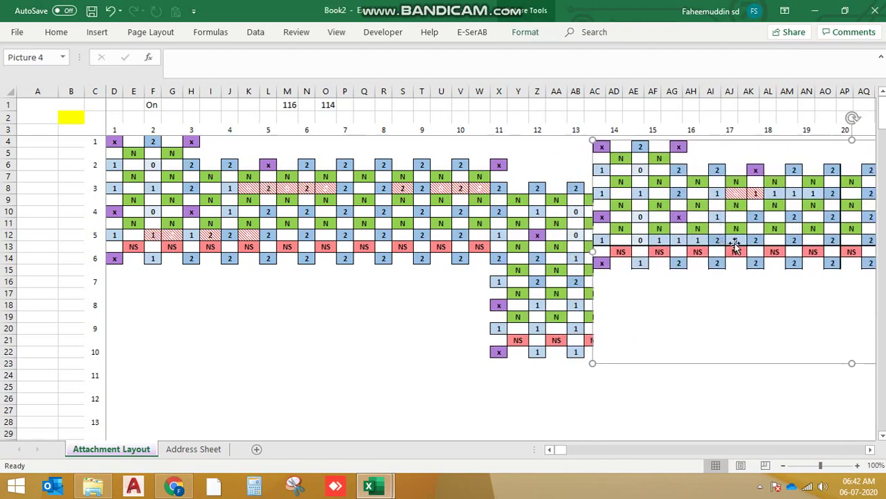
left_click(447, 214)
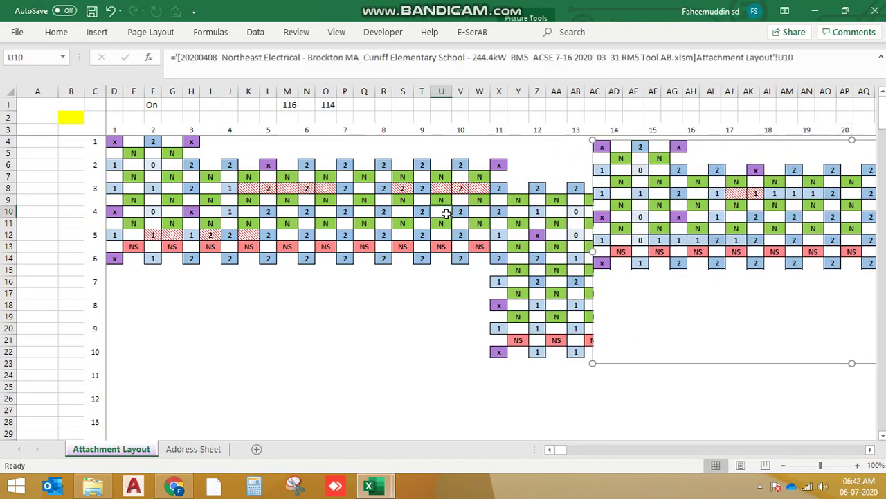
left_click(407, 342)
left_click_drag(613, 249, 665, 246)
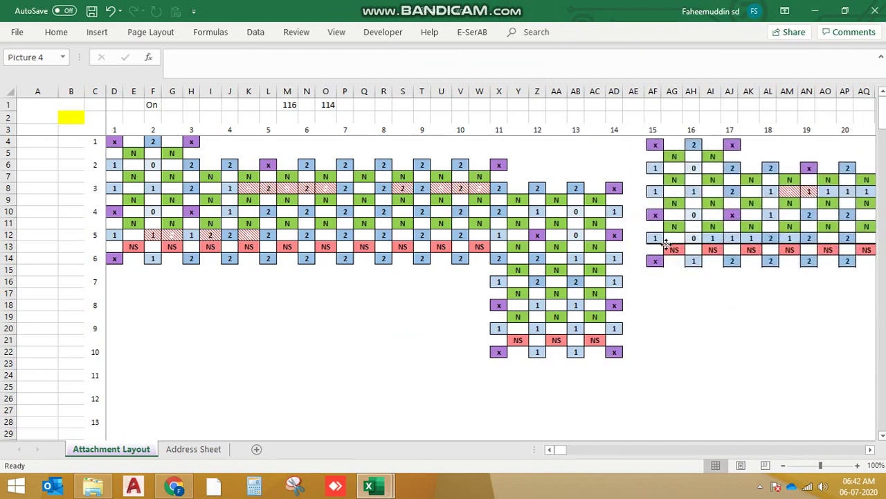
Step: Close the smoothening workbook and save it as Book2 to the OneDrive location
left_click(485, 33)
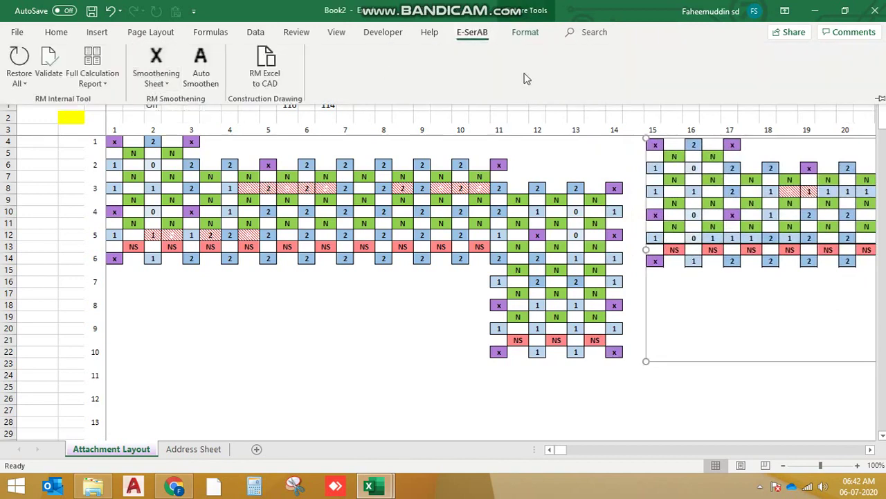
key("Escape")
key("Escape")
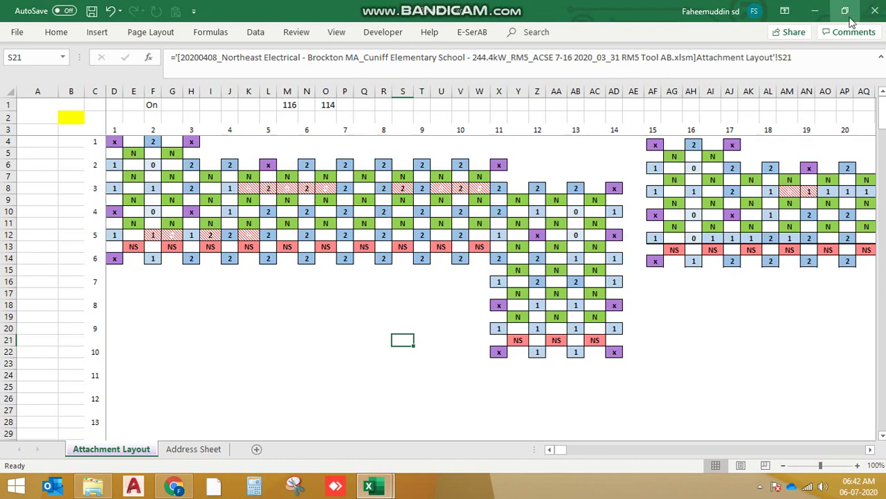
left_click(871, 13)
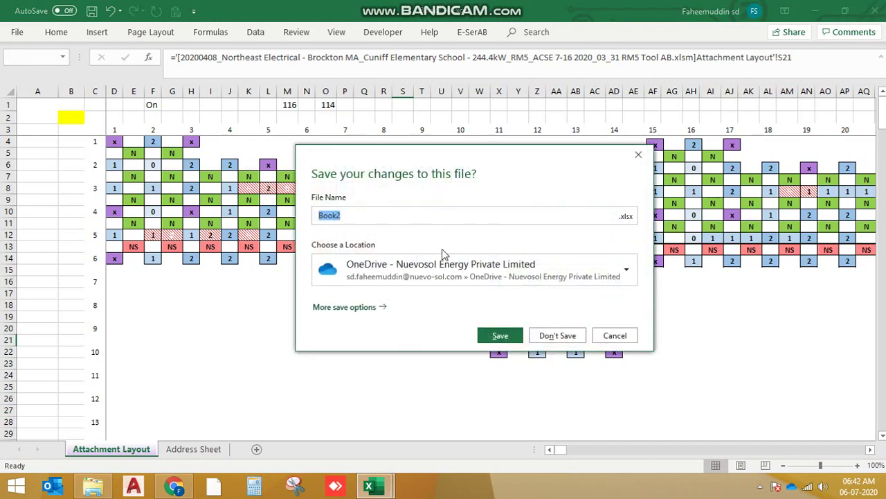
left_click(500, 338)
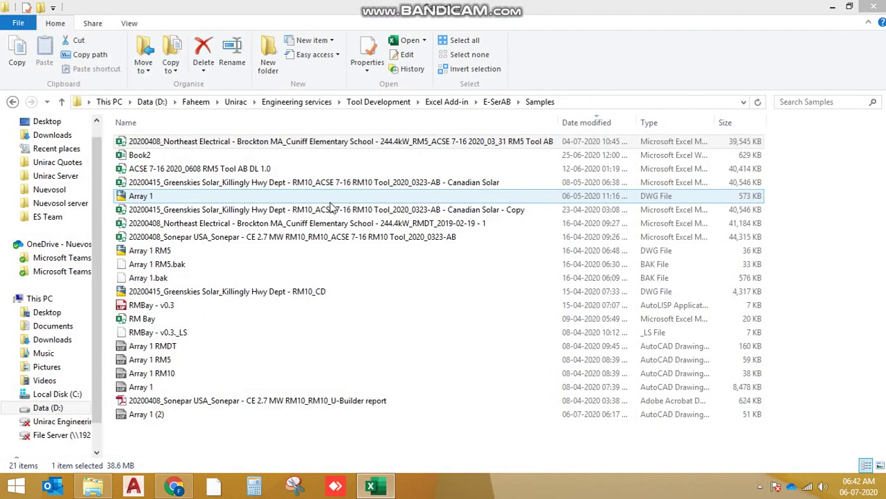
Step: Switch to the RM5 tool workbook in Excel and try Smoothening Sheet (existing) from the Input sheet
left_click(371, 485)
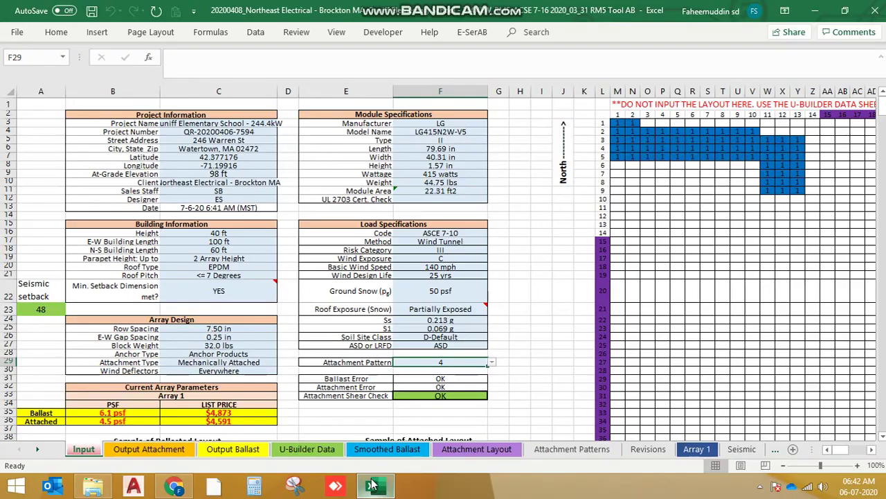
left_click(474, 33)
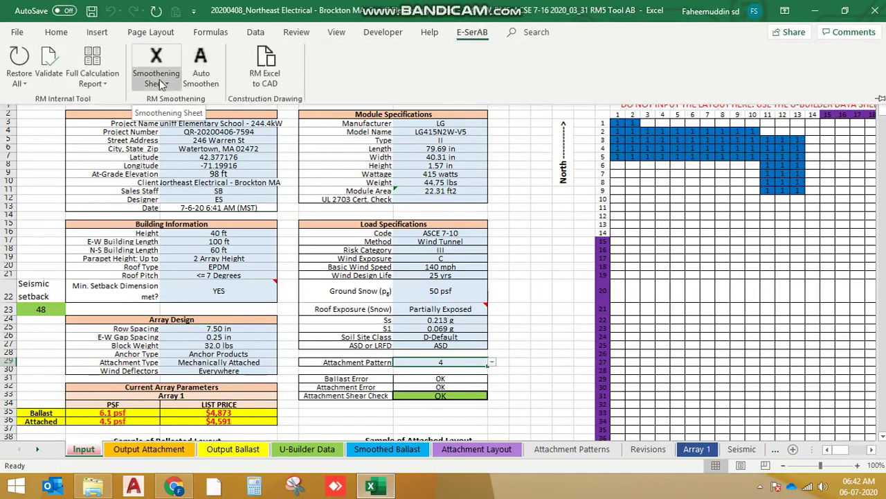
left_click(159, 56)
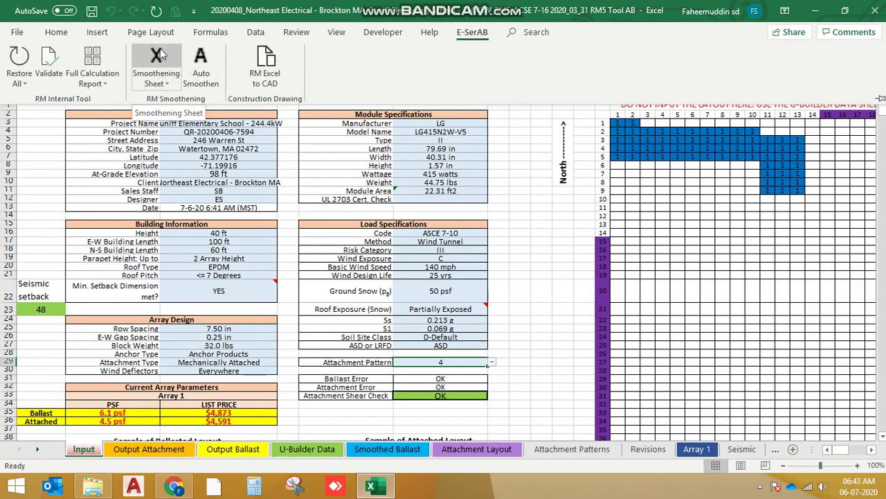
left_click(157, 84)
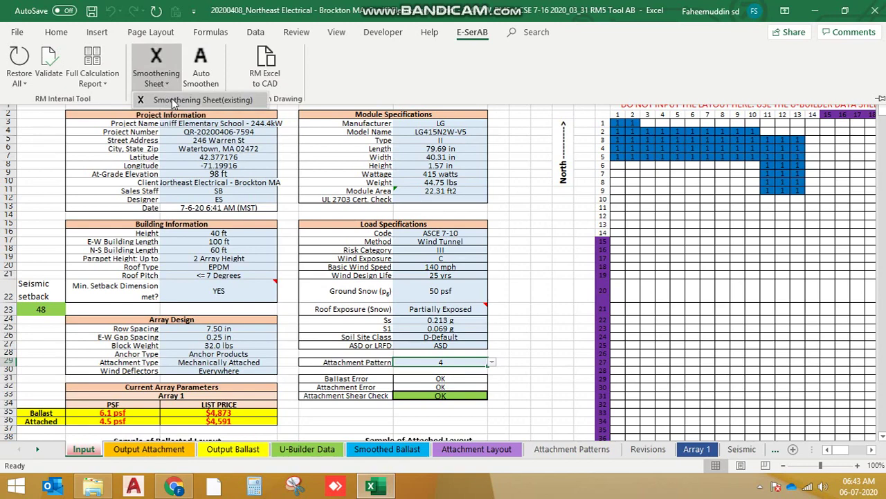
left_click(235, 105)
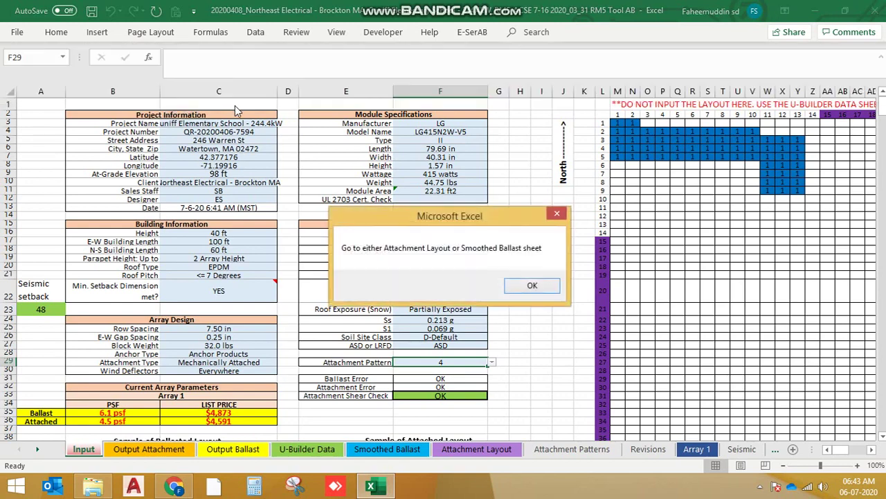
left_click(531, 285)
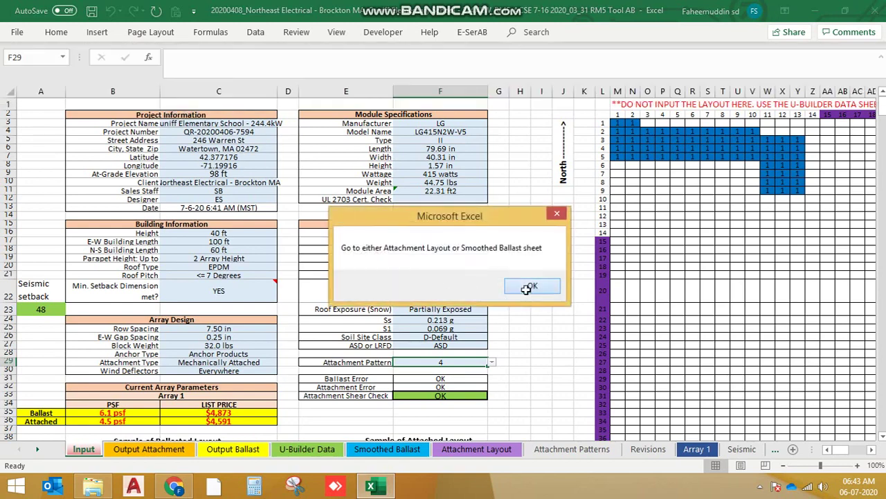
Step: Run Smoothening Sheet (existing) from the Attachment Layout sheet, accept the backup reminder, and load Book2 from the OneDrive folder
left_click(477, 450)
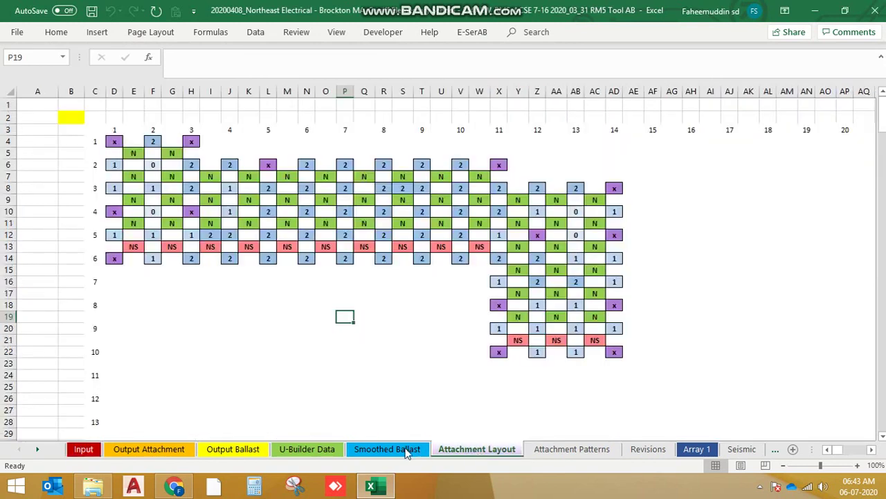
left_click(472, 31)
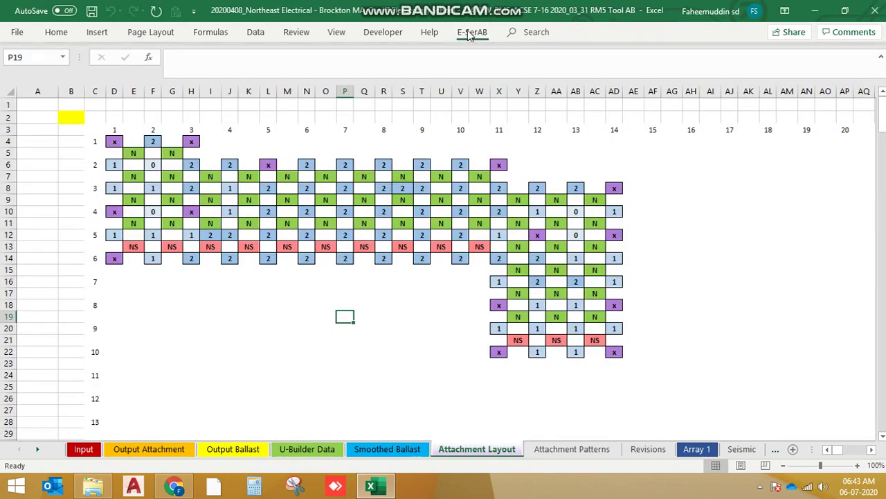
left_click(165, 78)
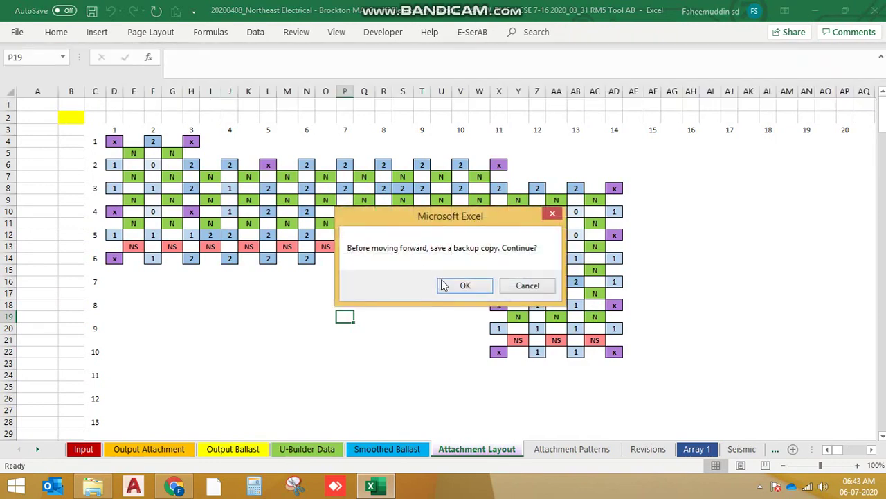
left_click(464, 287)
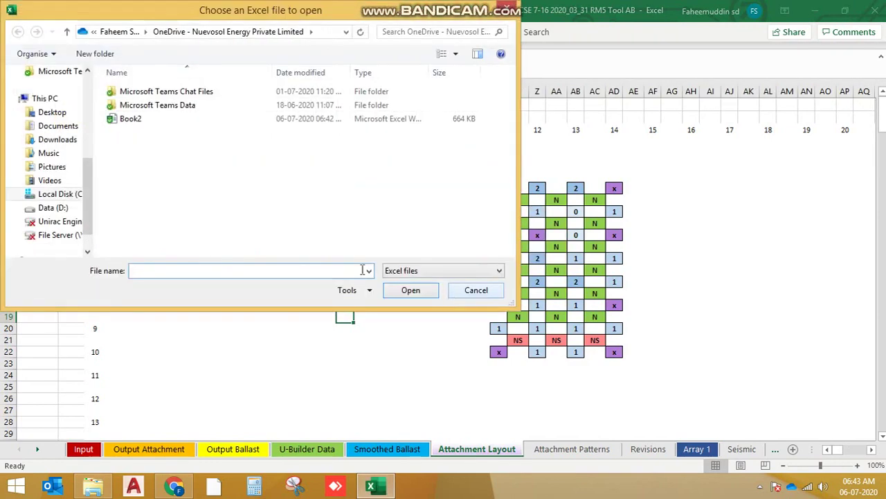
double_click(138, 123)
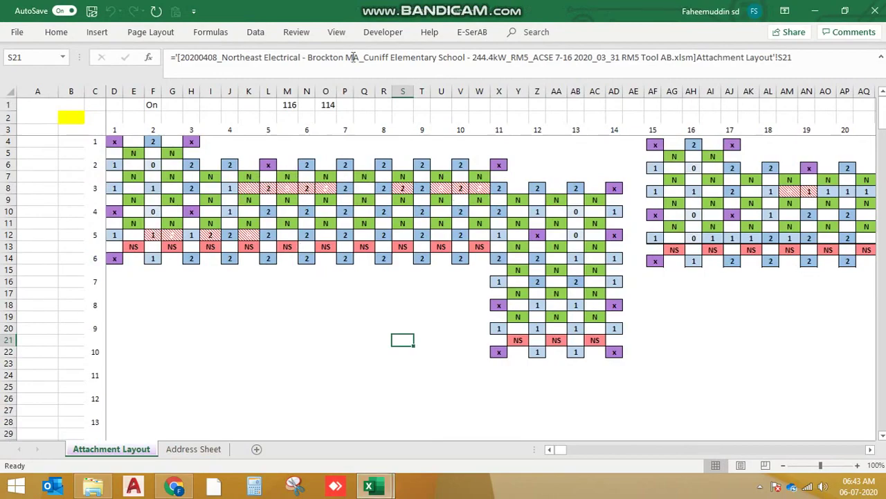
Step: Shrink the Book2 window and place it over the right part of the RM5 tool workbook
double_click(342, 15)
double_click(713, 10)
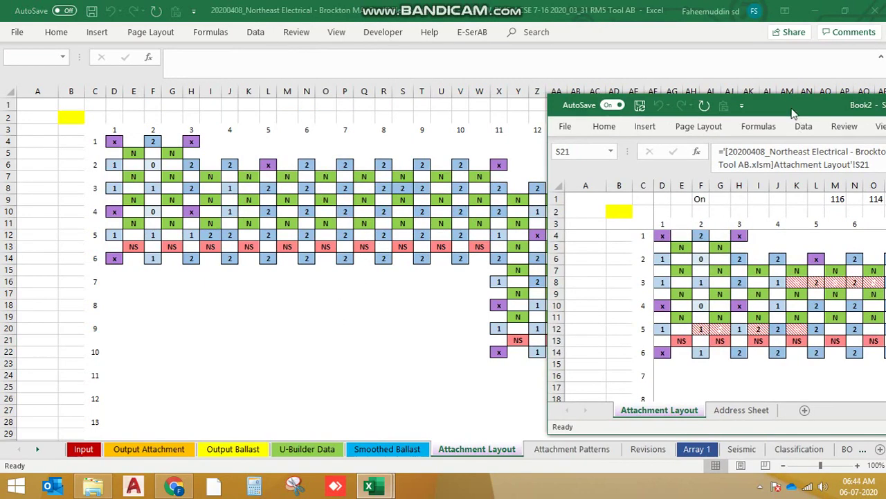
left_click_drag(788, 110, 712, 119)
Step: In the RM5 tool workbook, go to the Round To Blocks table on the Array 1 sheet and select cell F3920
left_click(300, 213)
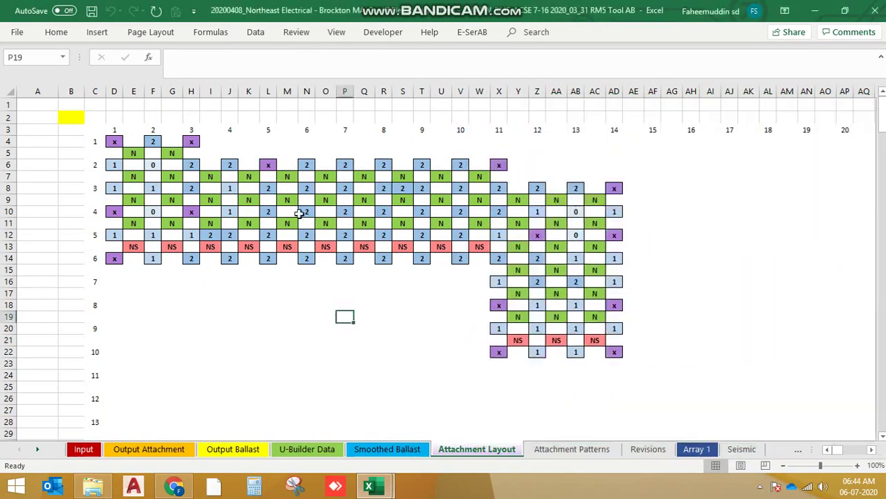
left_click(707, 450)
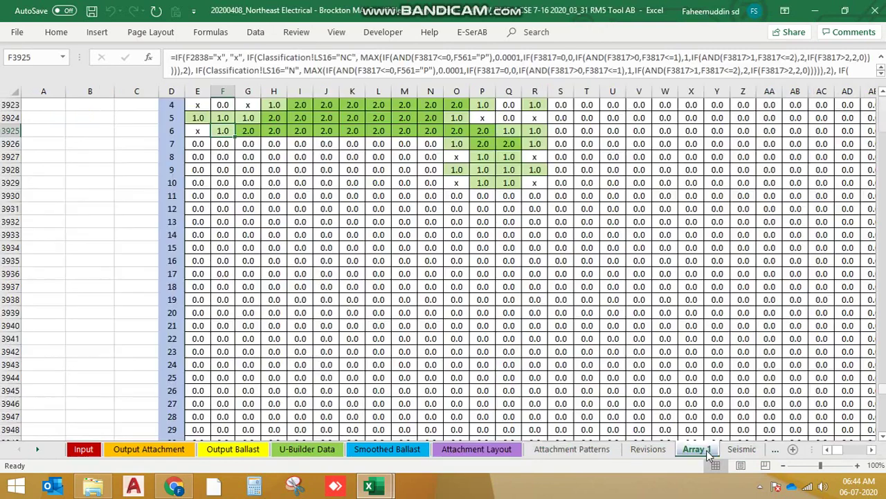
left_click(395, 247)
key("Up")
key("Up")
key("Up")
key("Up")
key("Up")
key("Up")
key("Up")
key("Up")
scroll(395, 247, "up", 5)
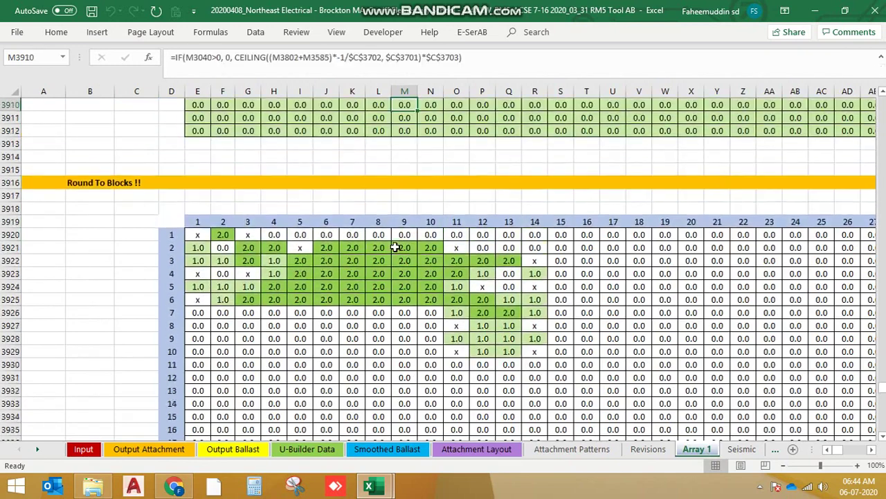
key("Up")
key("Up")
key("Up")
key("Up")
key("Up")
key("Down")
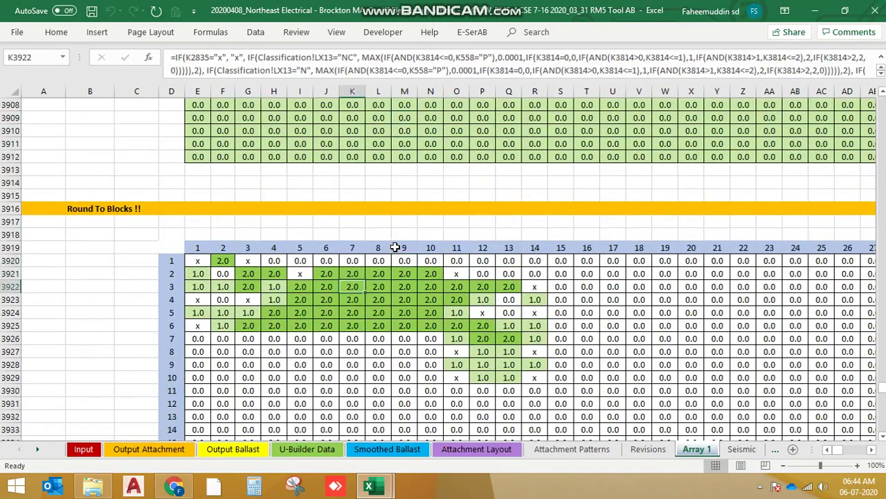
key("ctrl+Left")
key("Left")
key("Up")
key("Right")
key("Right")
key("Up")
key("Right")
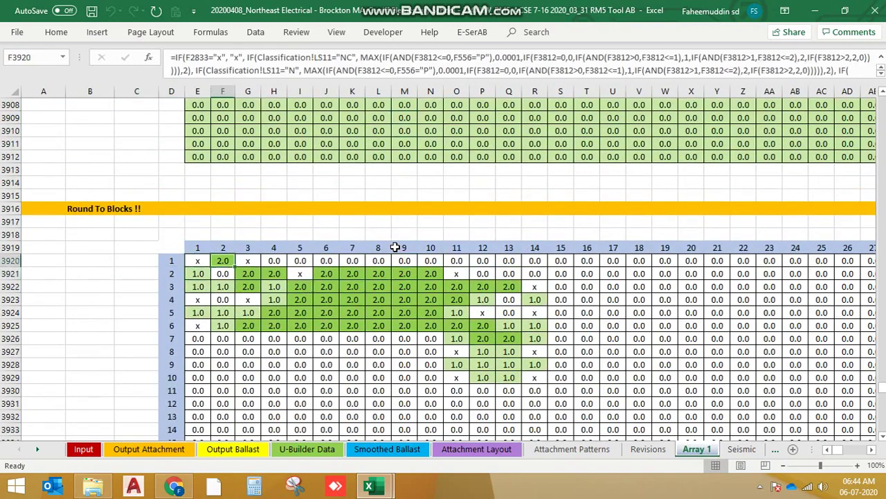
Step: Set block cell F3920 to 1 and look at the linked layout in Book2
type("1")
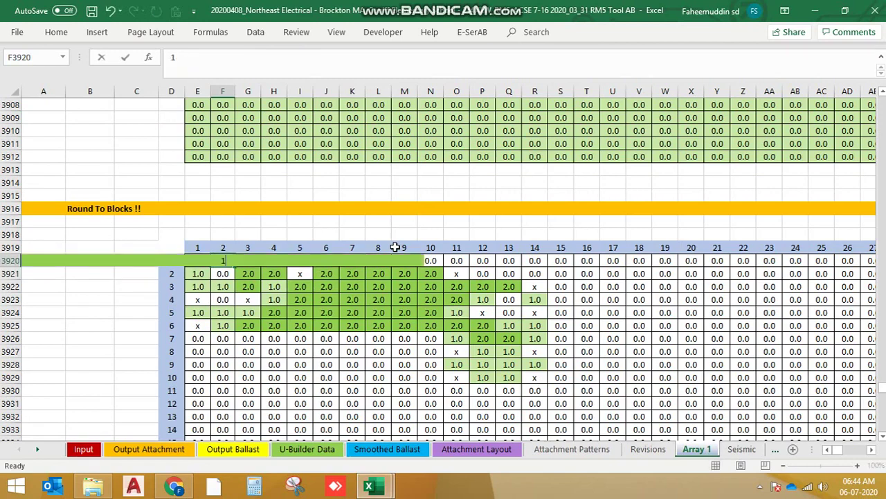
key("Return")
key("alt+Tab")
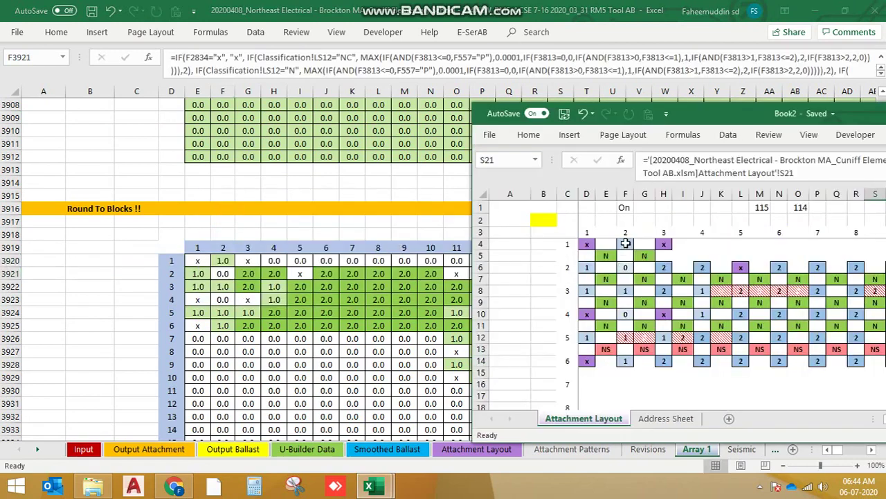
Step: Undo the block change in F3920 and compare the linked layout in Book2
key("alt+Tab")
key("ctrl+z")
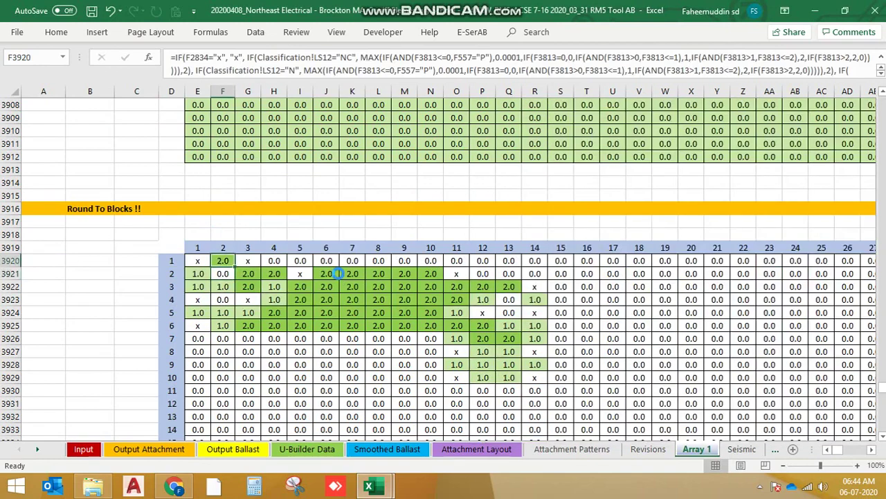
key("alt+Tab")
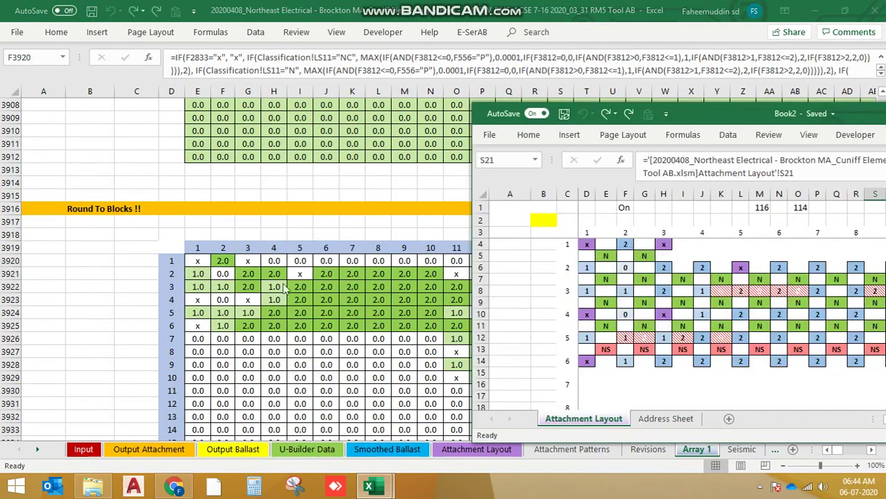
Step: Enter 1 in cell F3920 of the Array 1 sheet again and check the linked layout in Book2
key("alt+Tab")
type("1")
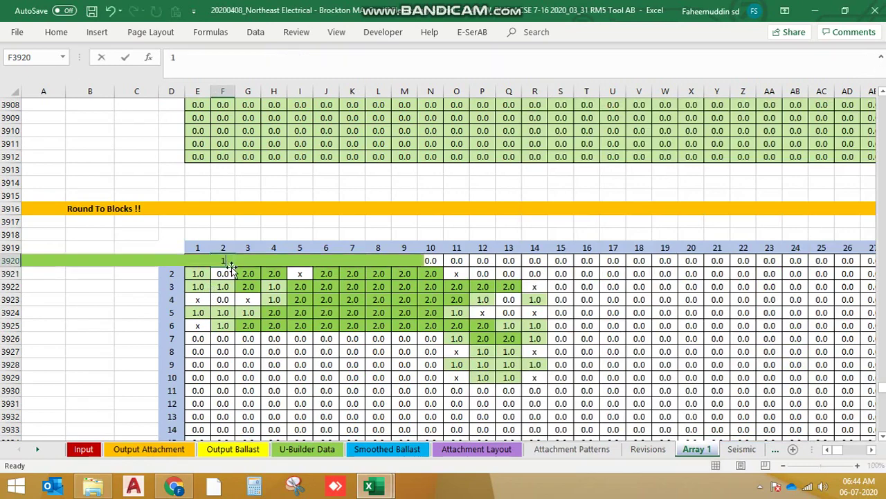
key("Return")
key("alt+Tab")
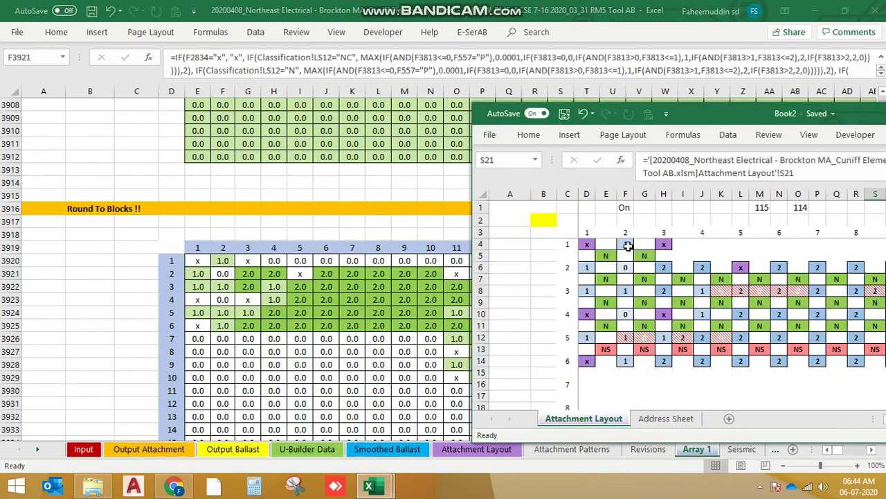